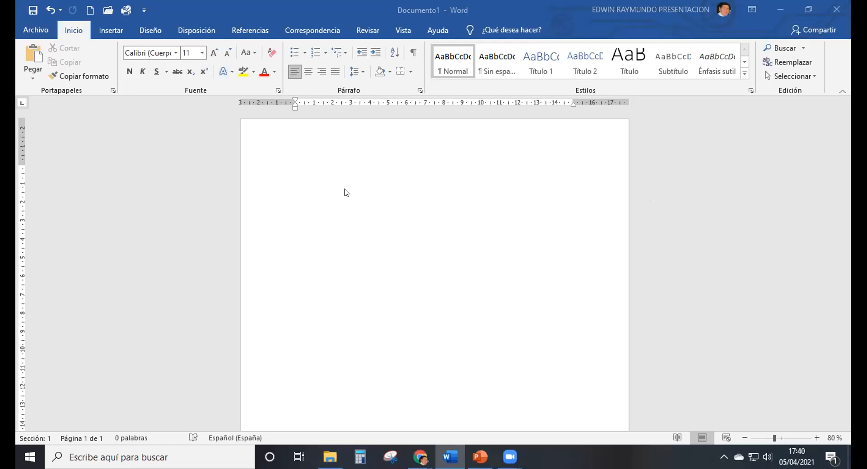
# Enter the title "INSERCIÓN DE FORMAS EN UN DOCUMENTO" at the start of the blank document.
pyautogui.click(323, 170)
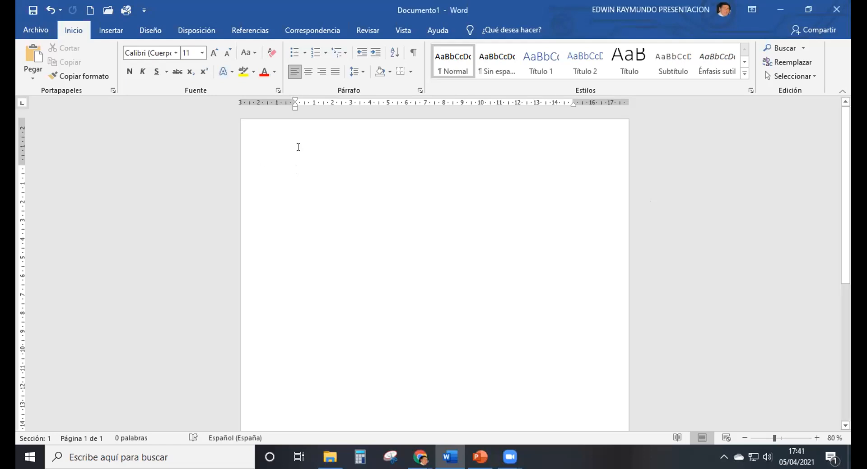
pyautogui.write('INS')
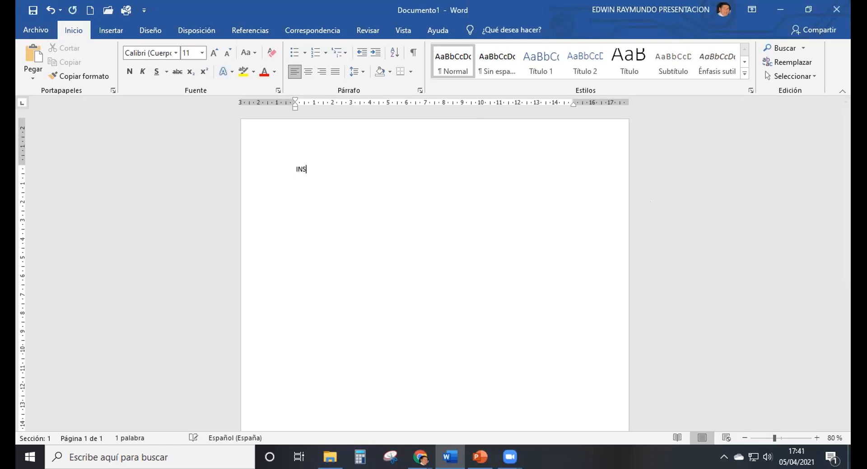
pyautogui.write('ERCIÓN DE FORMAS EN UN DO')
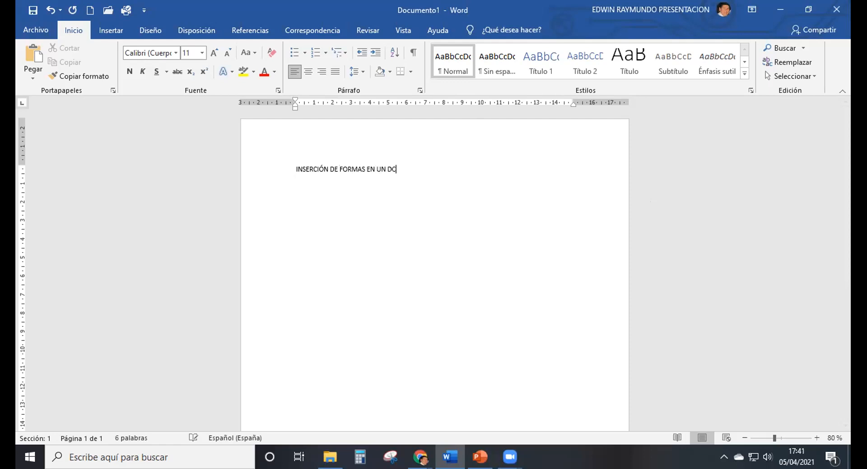
pyautogui.press('BackSpace')
pyautogui.write('OCUMENTO')
pyautogui.keyDown('ctrl'); pyautogui.scroll(10, 403, 187); pyautogui.keyUp('ctrl')
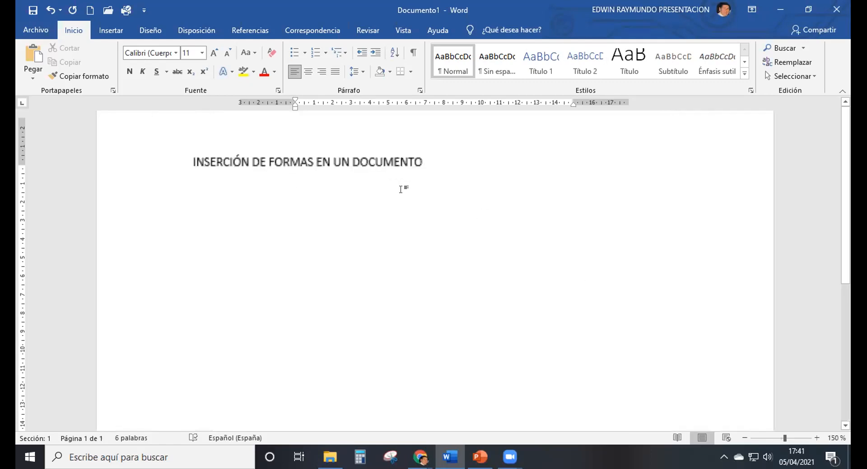
pyautogui.keyDown('ctrl'); pyautogui.scroll(-1, 315, 229); pyautogui.keyUp('ctrl')
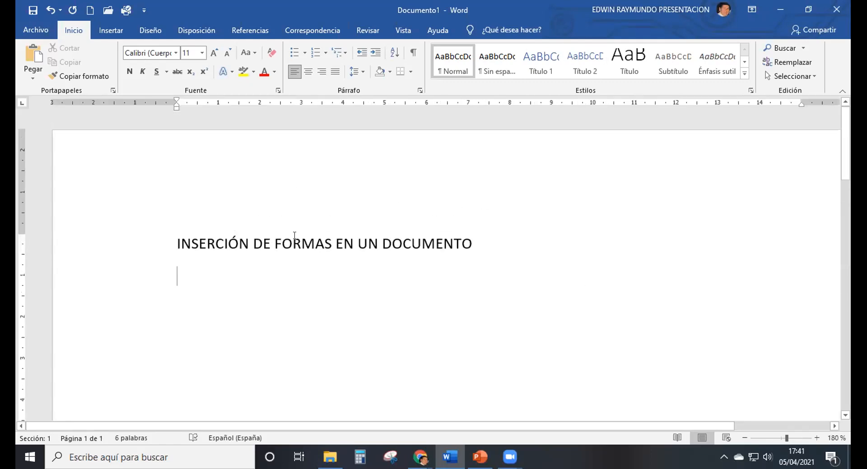
pyautogui.keyDown('ctrl'); pyautogui.scroll(-1, 294, 235); pyautogui.keyUp('ctrl')
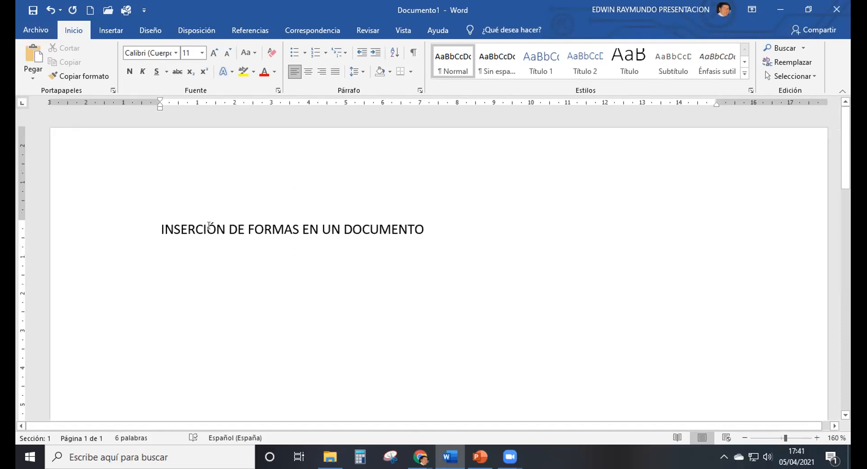
# Generate sample text below the title with =RAND(20,5).
pyautogui.scroll(-3, 205, 233)
pyautogui.scroll(3, 205, 233)
pyautogui.click(845, 415)
pyautogui.click(845, 415)
pyautogui.click(845, 415)
pyautogui.scroll(-3, 296, 293)
pyautogui.scroll(3, 296, 292)
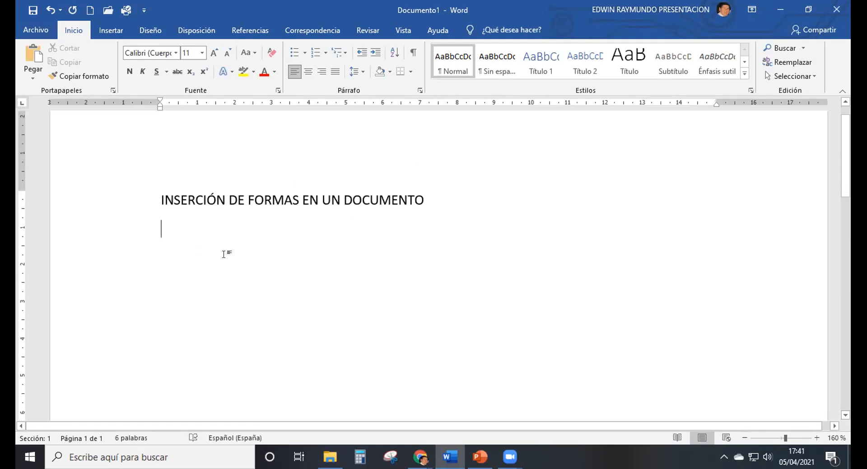
pyautogui.write('=RAND(2')
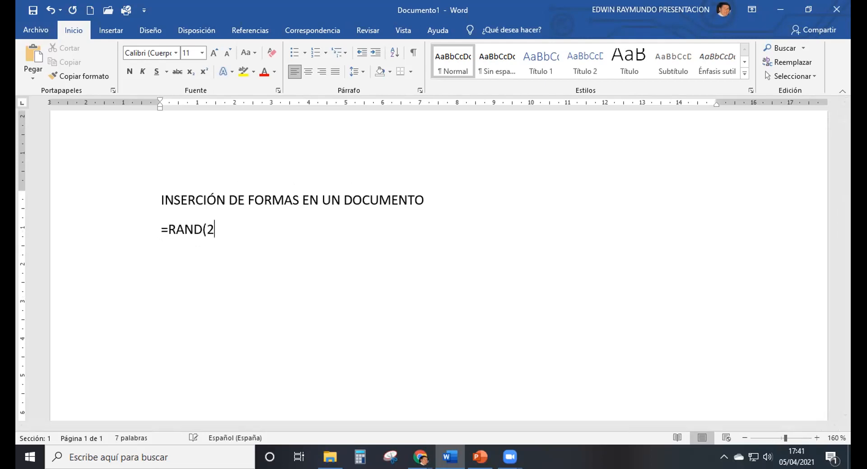
pyautogui.write('0,5)')
pyautogui.press('Return')
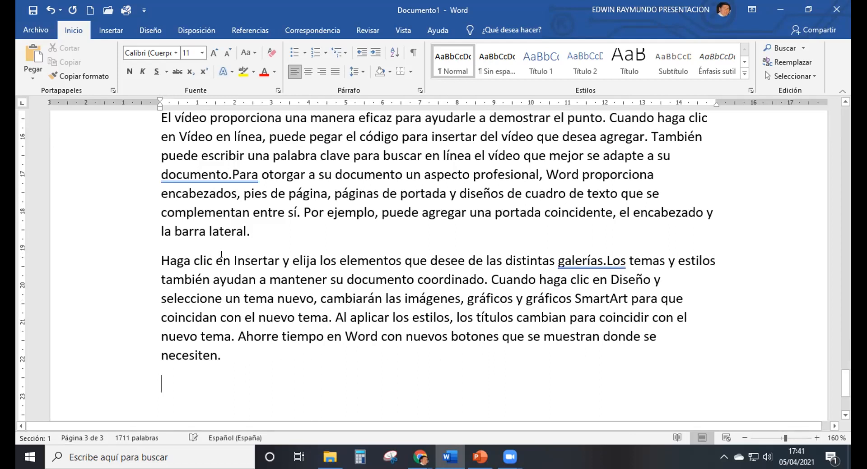
# Insert the missing space after "documento.", "galerías." and "más." in the first four body paragraphs.
pyautogui.hotkey('ctrl', 'Home')
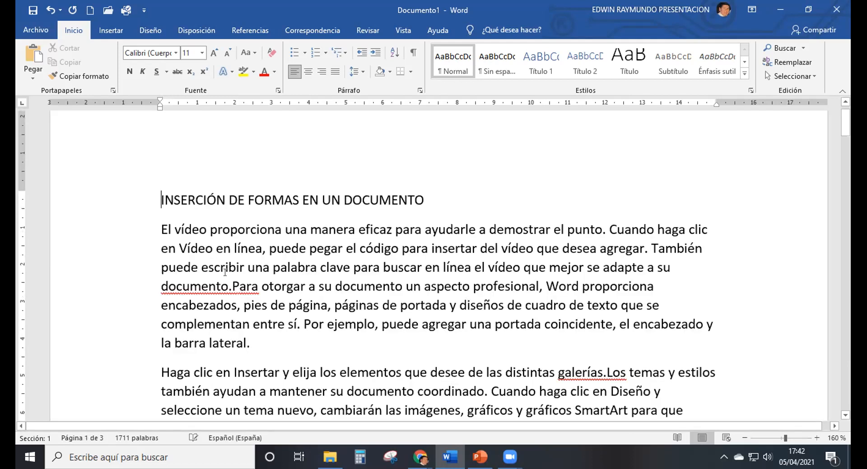
pyautogui.click(230, 287)
pyautogui.write('.')
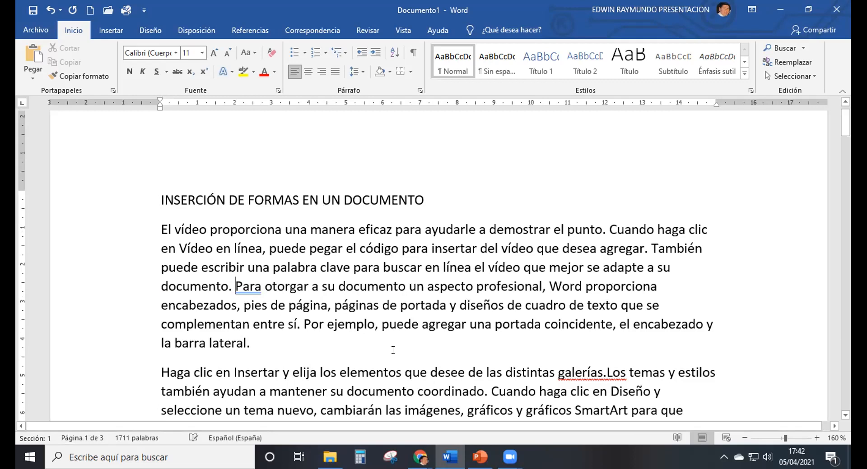
pyautogui.click(606, 375)
pyautogui.scroll(-4, 432, 332)
pyautogui.scroll(-2, 433, 332)
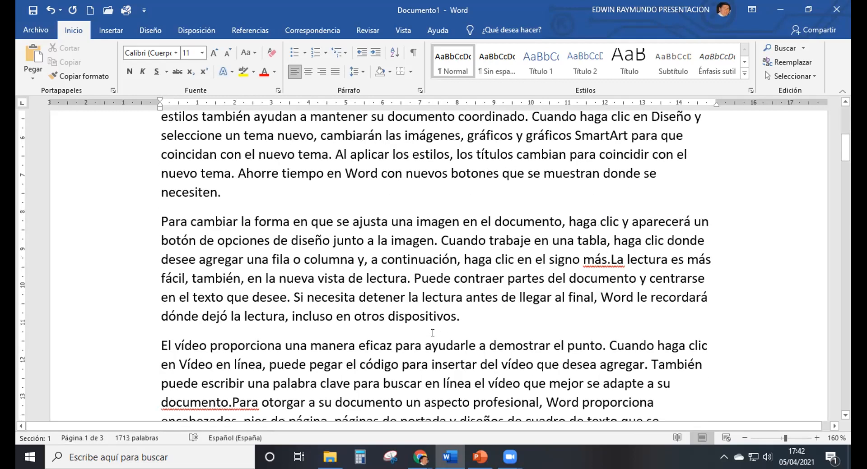
pyautogui.scroll(3, 431, 334)
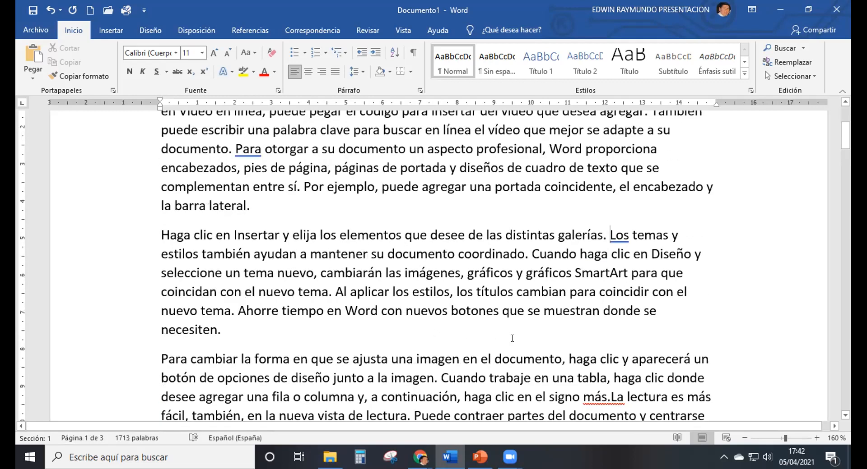
pyautogui.click(608, 397)
pyautogui.scroll(-3, 455, 380)
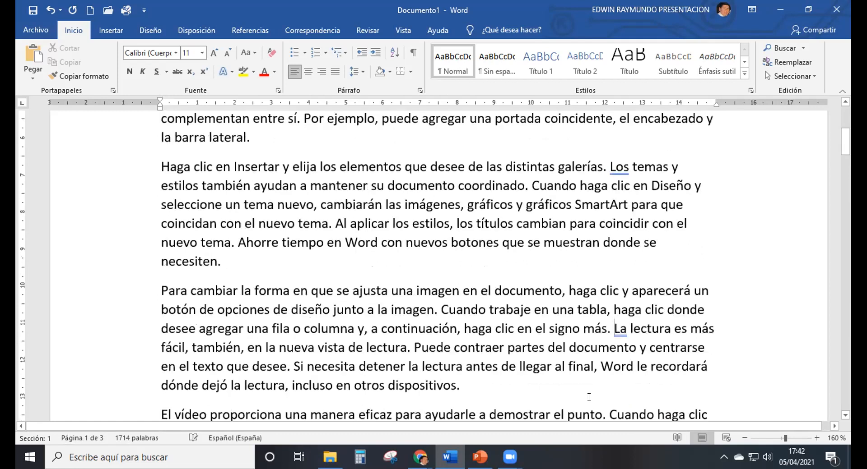
pyautogui.scroll(-3, 294, 363)
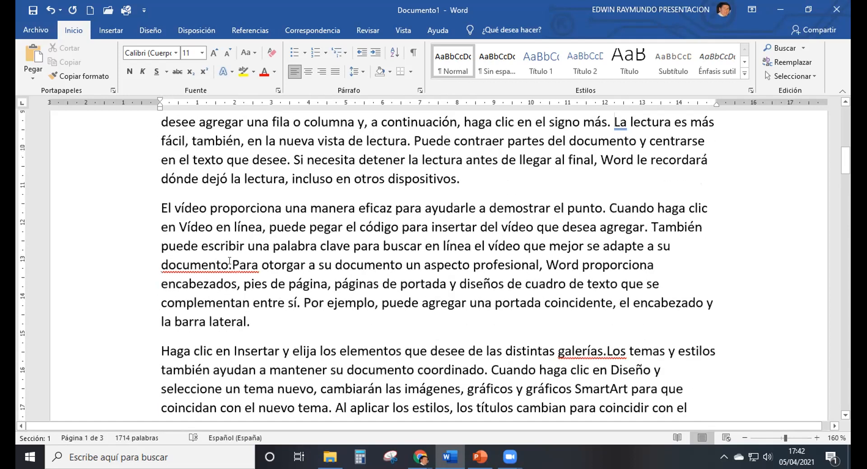
pyautogui.click(230, 264)
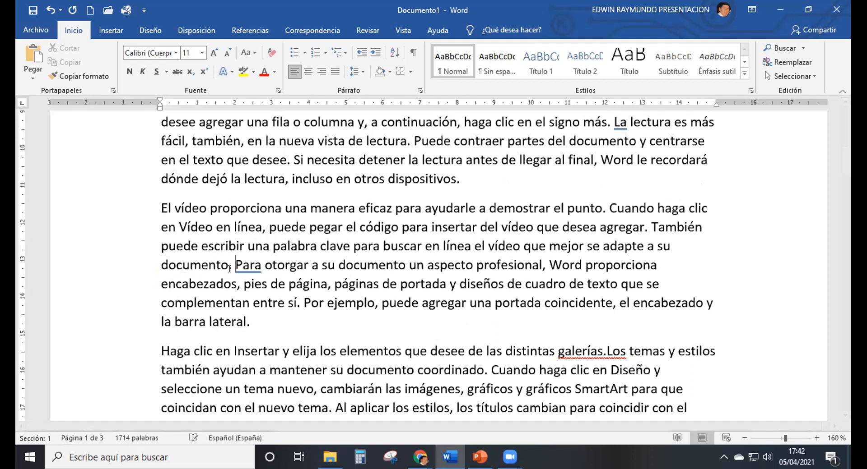
# Insert seven blank lines between the second and third body paragraphs on page 1.
pyautogui.scroll(3, 269, 302)
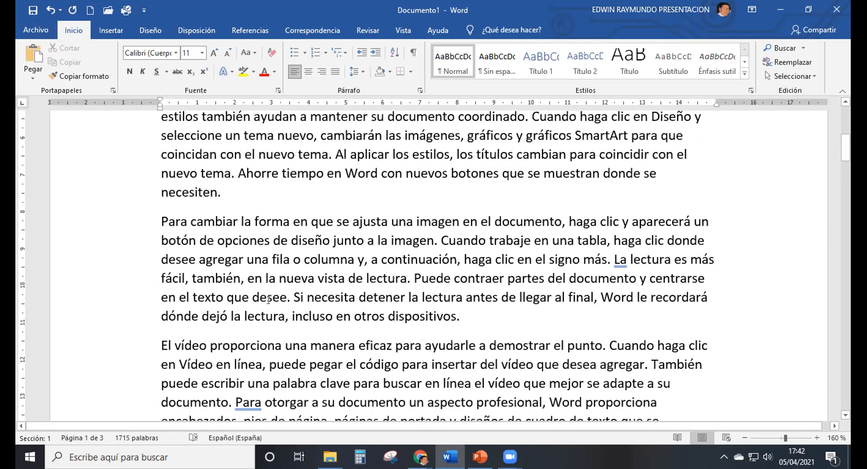
pyautogui.scroll(5, 313, 280)
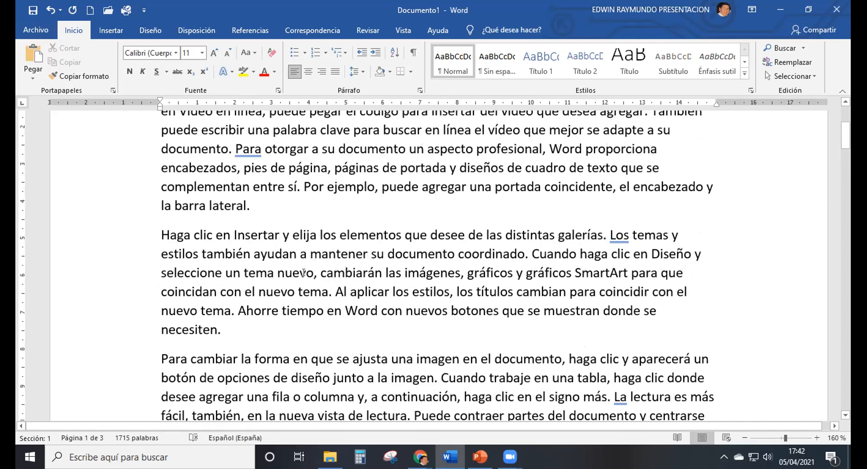
pyautogui.scroll(1, 300, 273)
pyautogui.scroll(-4, 300, 273)
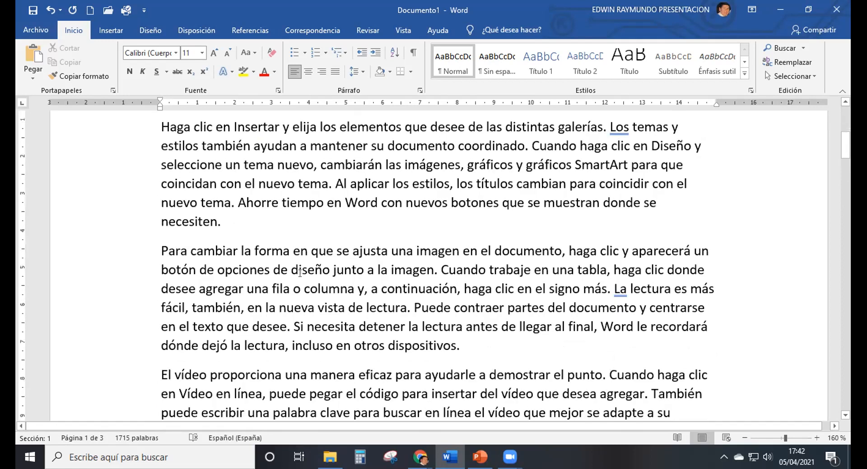
pyautogui.scroll(3, 299, 279)
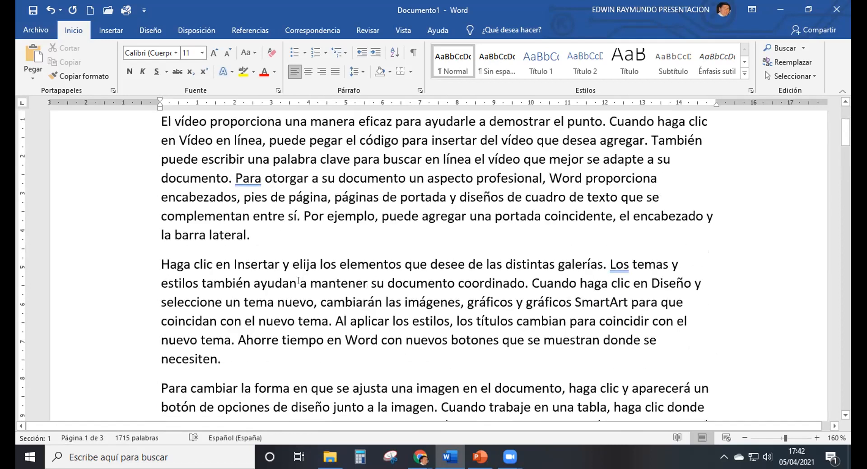
pyautogui.scroll(-5, 298, 281)
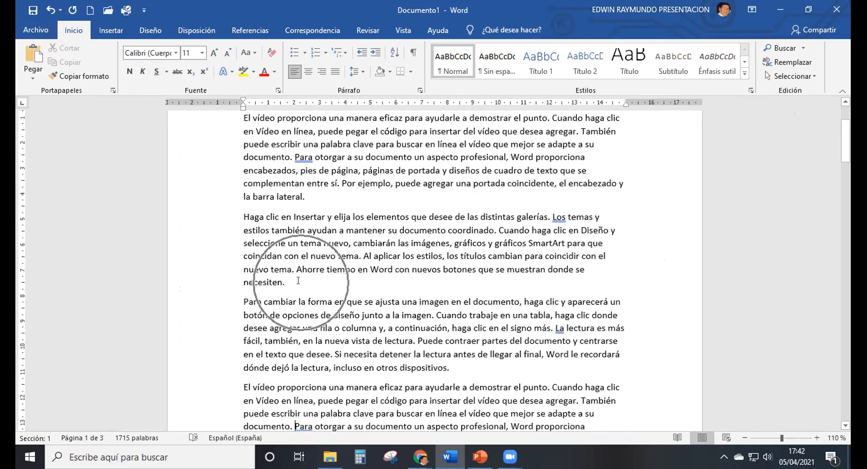
pyautogui.scroll(-3, 298, 281)
pyautogui.scroll(3, 298, 281)
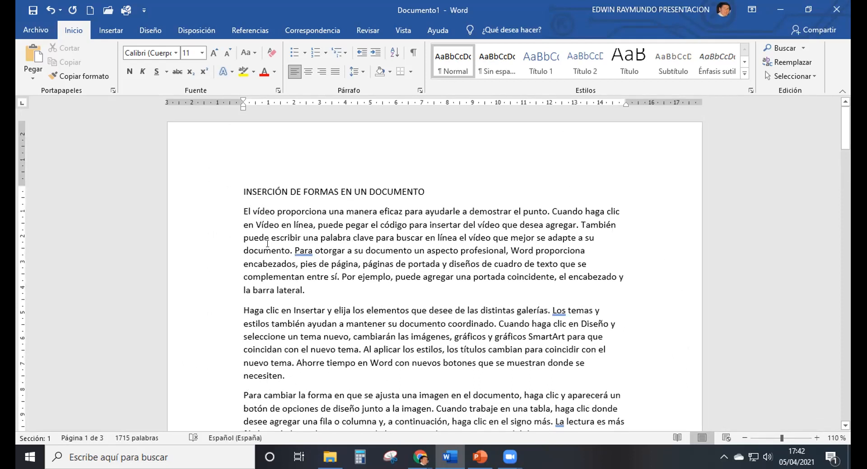
pyautogui.click(240, 390)
pyautogui.press('Return')
pyautogui.press('Return')
pyautogui.press('Return')
pyautogui.press('Return')
pyautogui.press('Return')
pyautogui.press('Return')
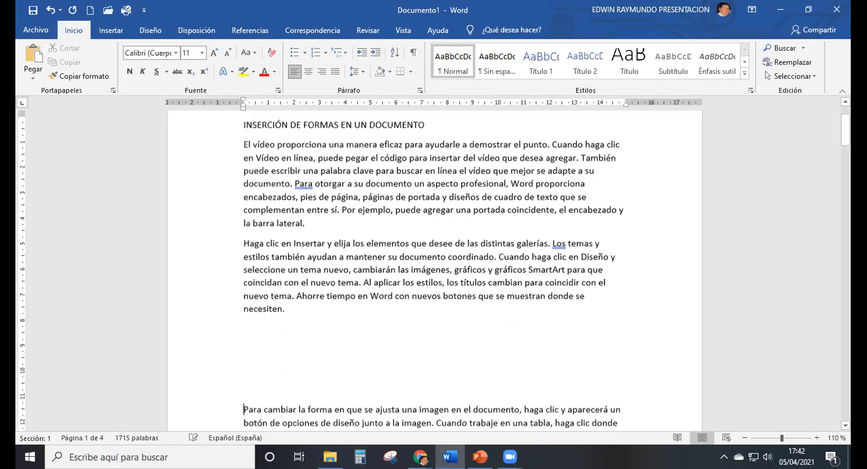
pyautogui.press('Return')
# Draw a rectangle about 4 cm wide and 2.11 cm high in the blank space between the paragraphs.
pyautogui.moveTo(257, 301); pyautogui.dragTo(250, 379)
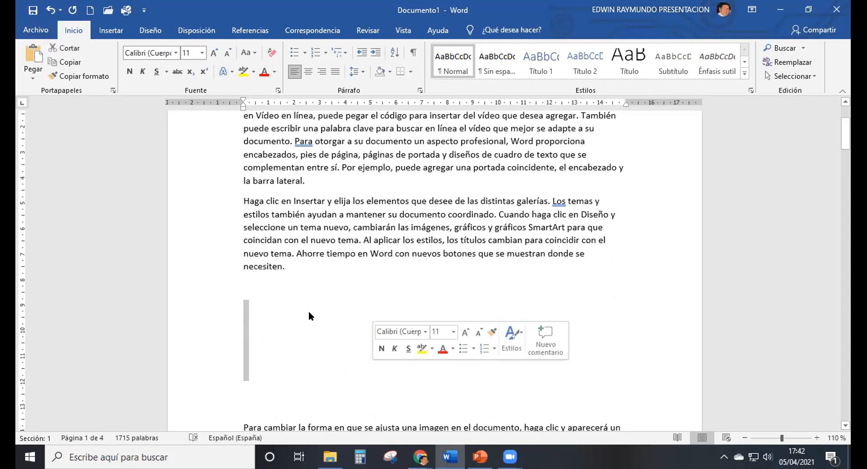
pyautogui.click(258, 309)
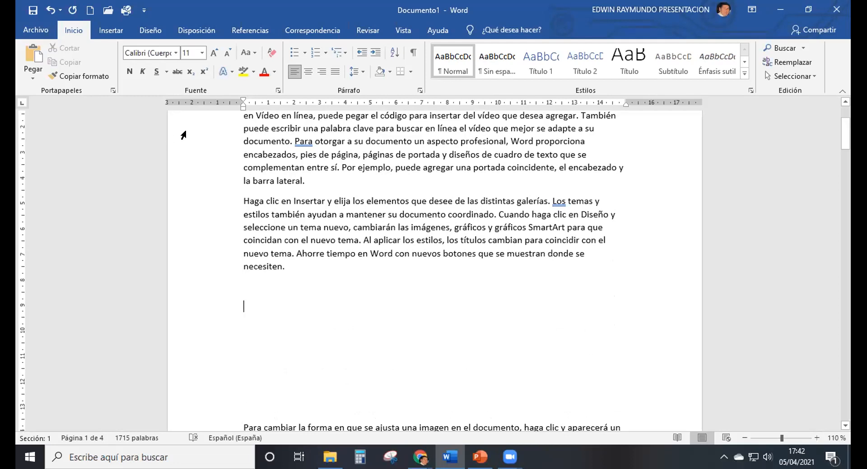
pyautogui.click(109, 30)
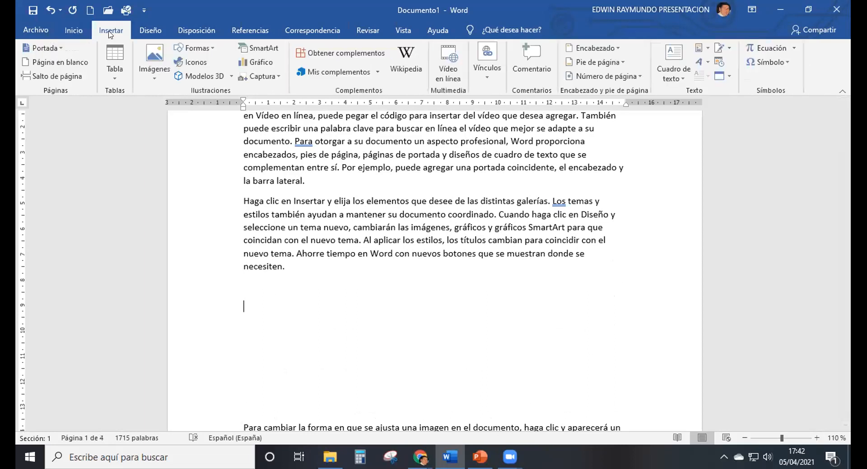
pyautogui.click(197, 49)
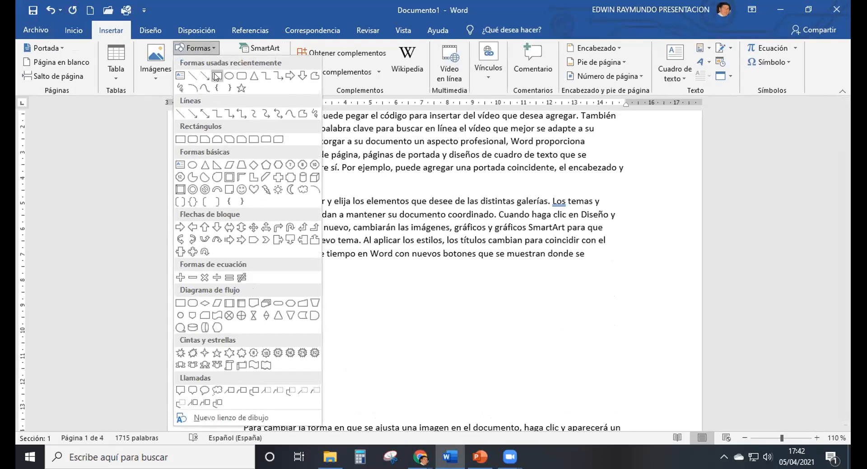
pyautogui.click(207, 49)
pyautogui.click(217, 76)
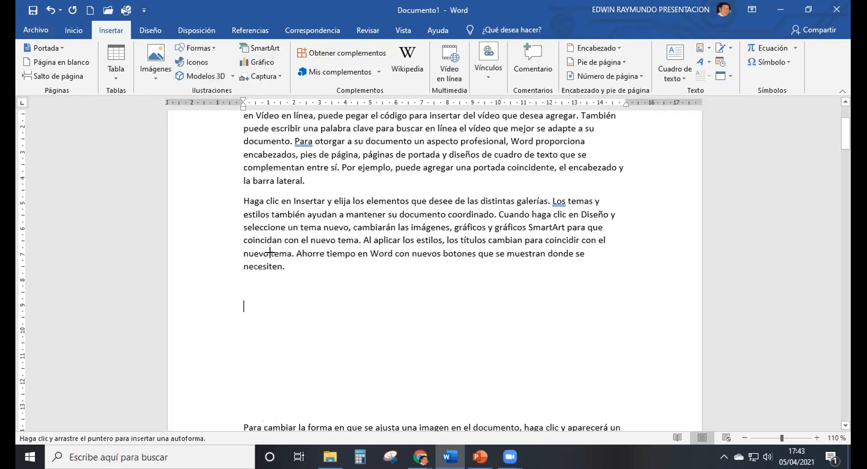
pyautogui.moveTo(270, 305); pyautogui.dragTo(366, 348)
# Draw an oval about 3.86 cm wide and 3.57 cm high in the blank space to the right of the rectangle.
pyautogui.scroll(-2, 288, 280)
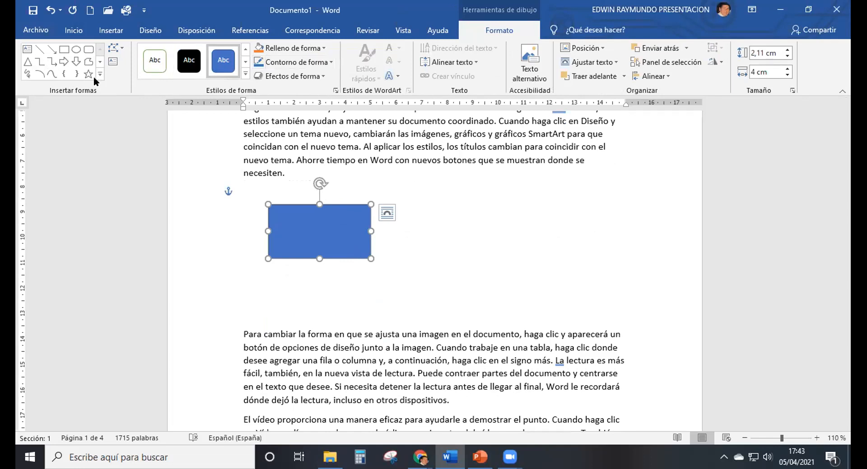
pyautogui.click(75, 48)
pyautogui.moveTo(445, 195); pyautogui.dragTo(544, 287)
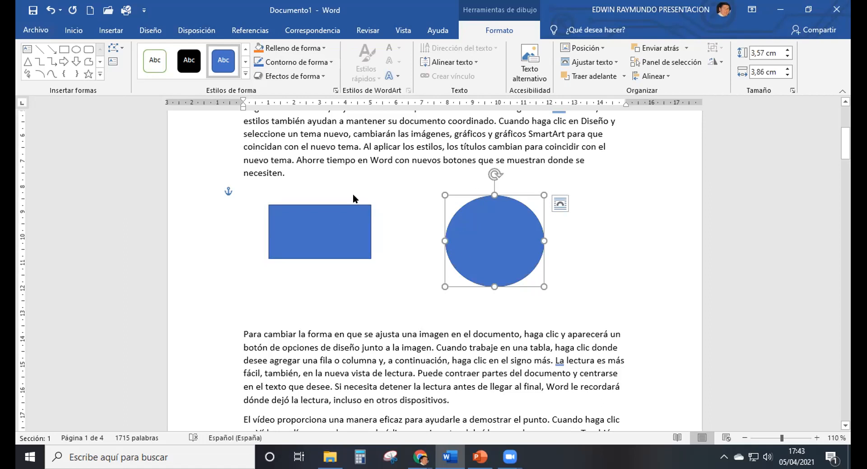
# Draw a rectangle about 5.15 cm wide and 3.23 cm high over the second paragraph on page 2.
pyautogui.scroll(-2, 440, 249)
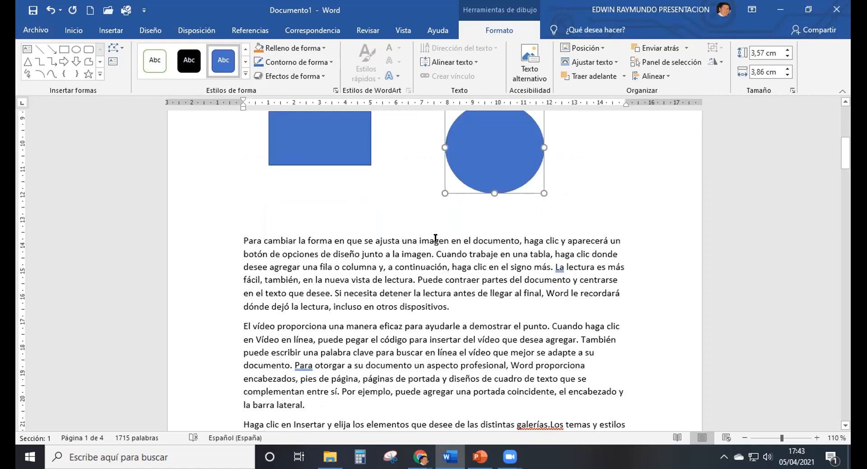
pyautogui.scroll(-2, 435, 238)
pyautogui.scroll(-3, 435, 238)
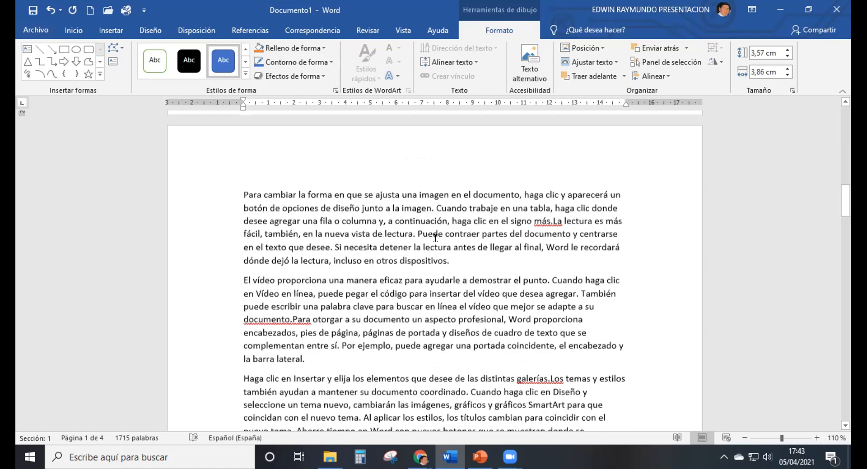
pyautogui.scroll(-4, 435, 238)
pyautogui.scroll(2, 435, 238)
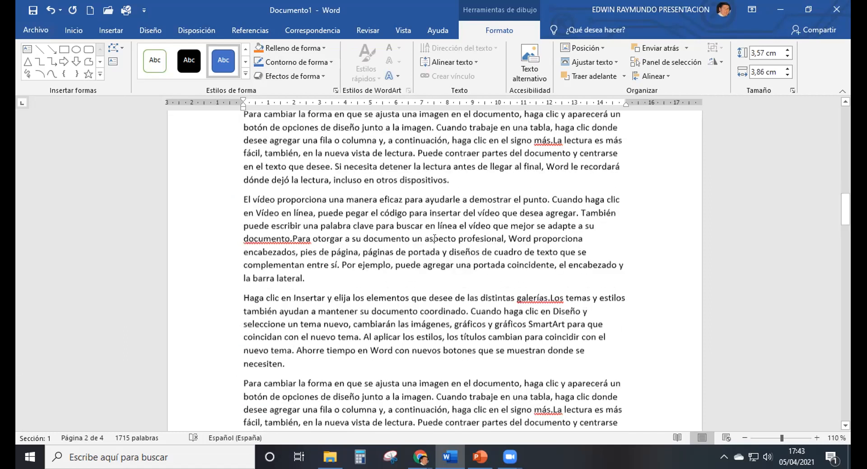
pyautogui.scroll(-1, 106, 113)
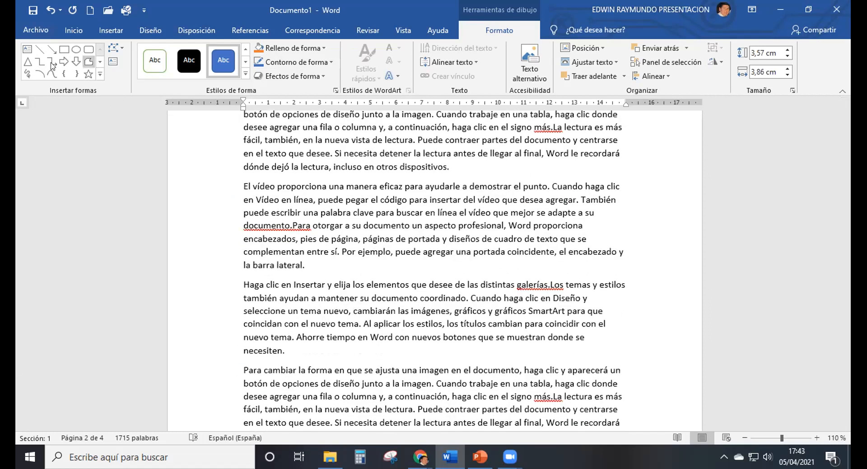
pyautogui.click(64, 50)
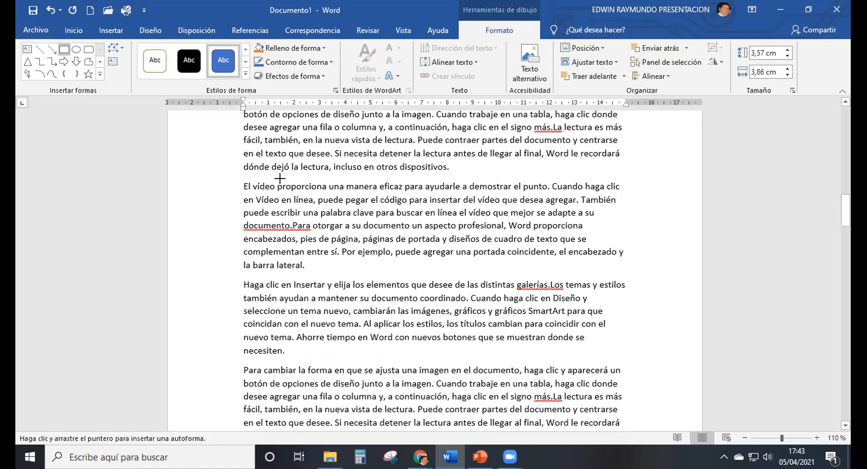
pyautogui.moveTo(284, 183); pyautogui.dragTo(416, 267)
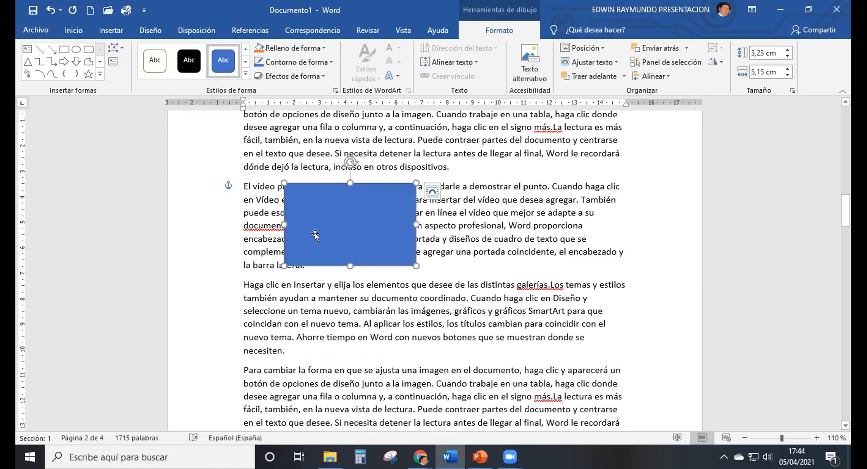
# Draw a circle about 3.4 cm wide and 3.31 cm high beside the rectangle over the text, and reposition both shapes slightly.
pyautogui.click(76, 50)
pyautogui.moveTo(462, 186); pyautogui.dragTo(550, 273)
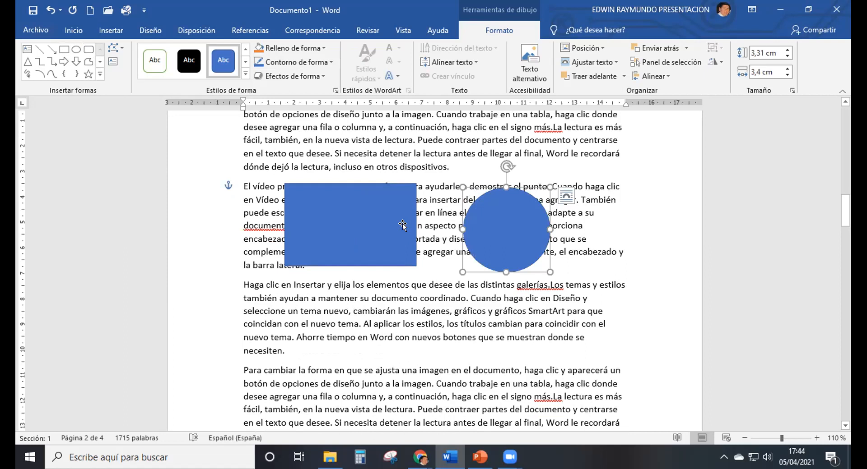
pyautogui.moveTo(361, 220); pyautogui.dragTo(390, 218)
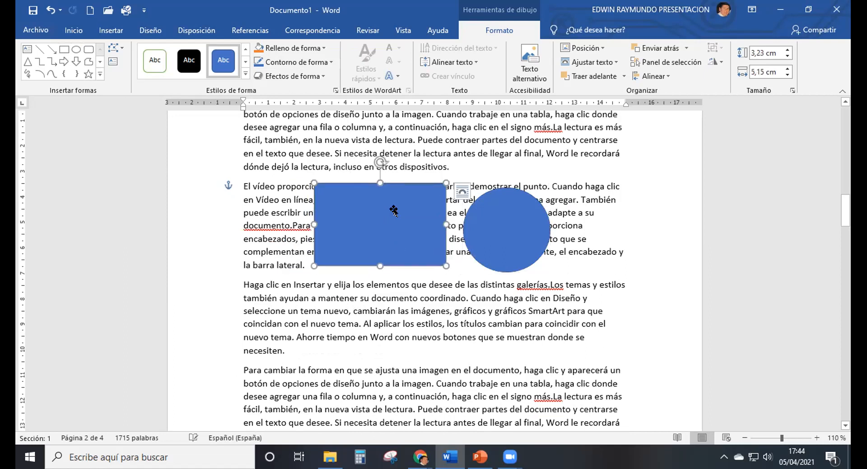
pyautogui.moveTo(508, 233)
pyautogui.mouseDown()
pyautogui.moveTo(460, 232)
pyautogui.moveTo(506, 228)
pyautogui.moveTo(491, 229)
pyautogui.mouseUp()
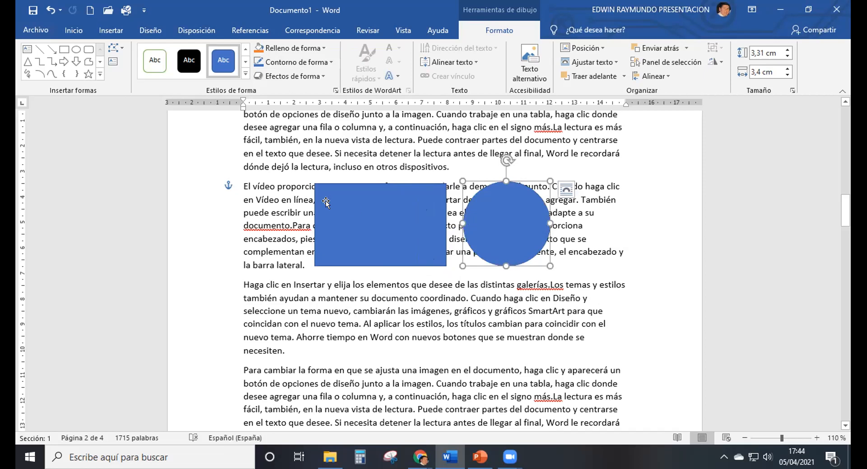
# Insert six blank lines before the "El vídeo proporciona" paragraph that the shapes cover on page 2.
pyautogui.click(244, 180)
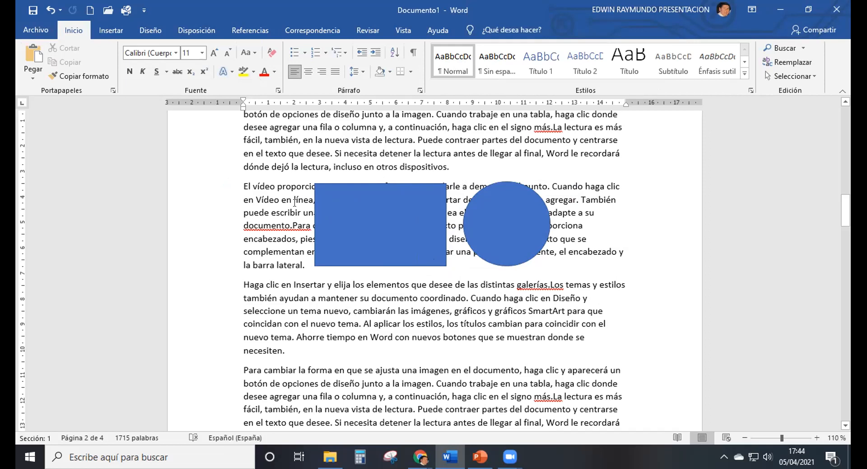
pyautogui.press('Return')
pyautogui.press('Return')
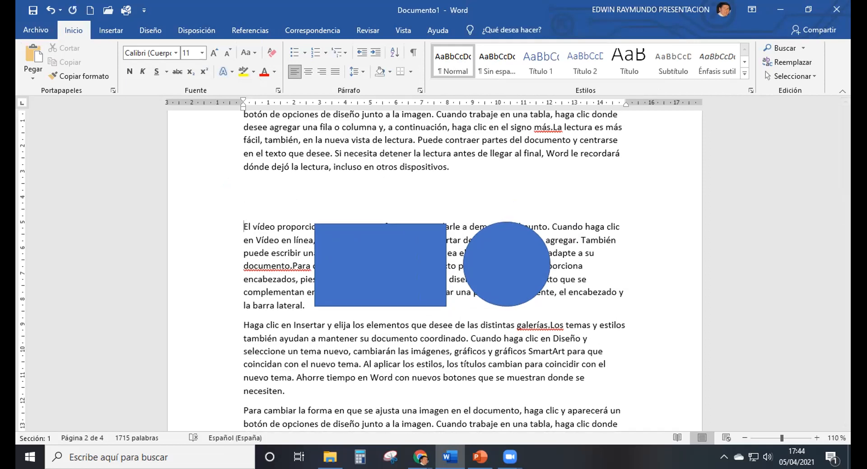
pyautogui.press('Return')
pyautogui.press('Return')
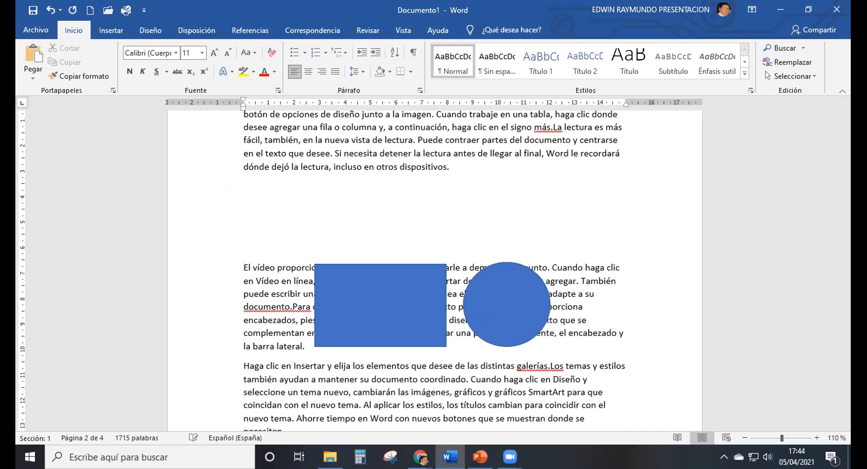
pyautogui.press('Return')
pyautogui.press('Return')
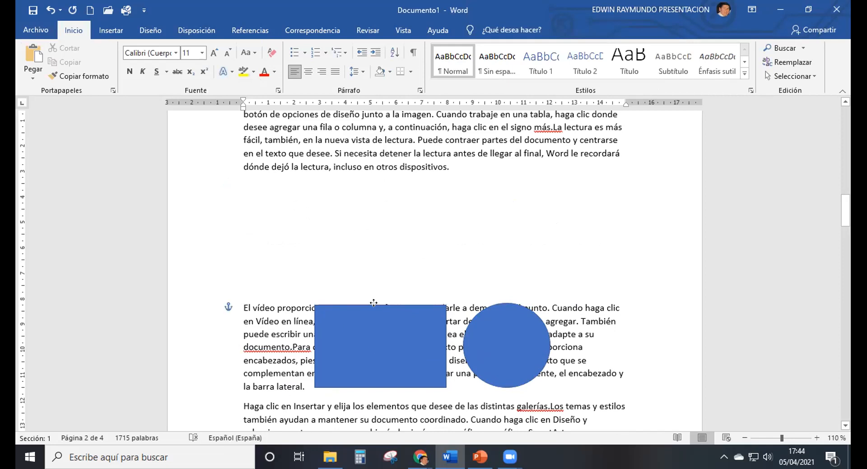
# Move the rectangle and the circle on page 2 up into the blank space between the paragraphs.
pyautogui.moveTo(376, 348); pyautogui.dragTo(356, 234)
pyautogui.moveTo(512, 310); pyautogui.dragTo(517, 239)
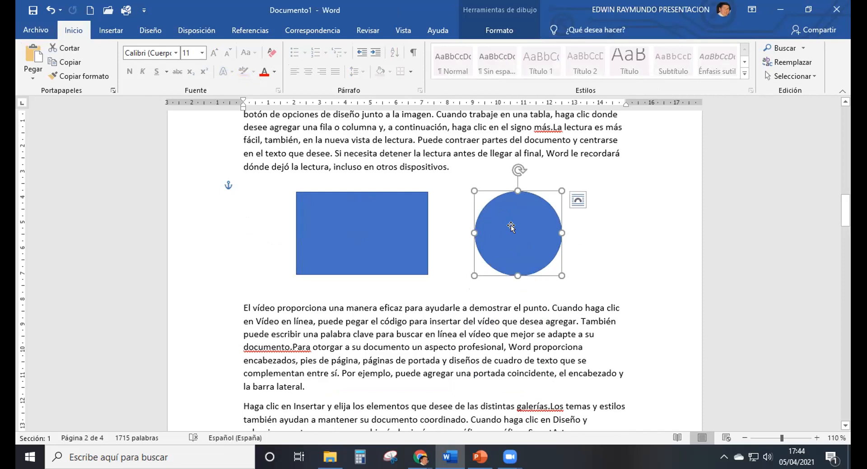
pyautogui.moveTo(509, 239)
pyautogui.mouseDown()
pyautogui.moveTo(514, 228)
pyautogui.moveTo(514, 239)
pyautogui.moveTo(500, 228)
pyautogui.mouseUp()
# Check the layout options of the rectangle and of the circle on page 2.
pyautogui.click(394, 230)
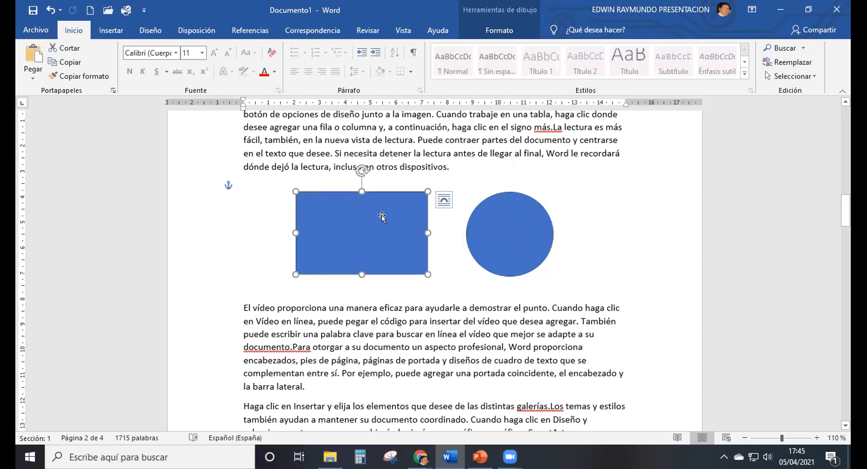
pyautogui.click(443, 200)
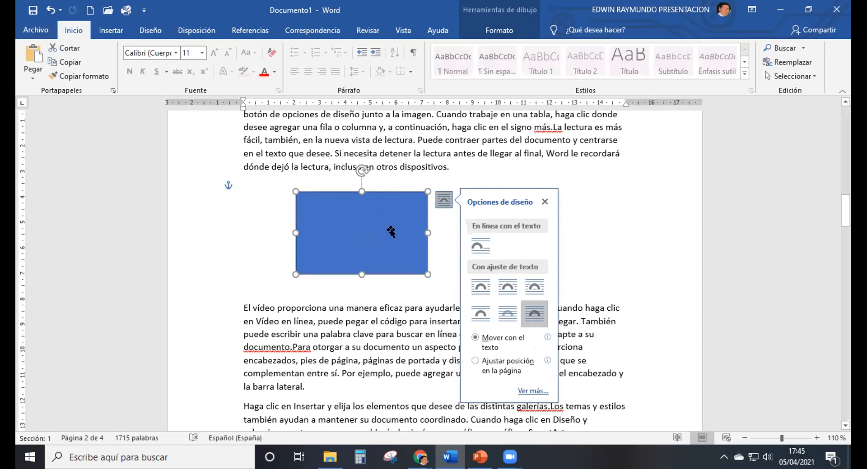
pyautogui.click(570, 235)
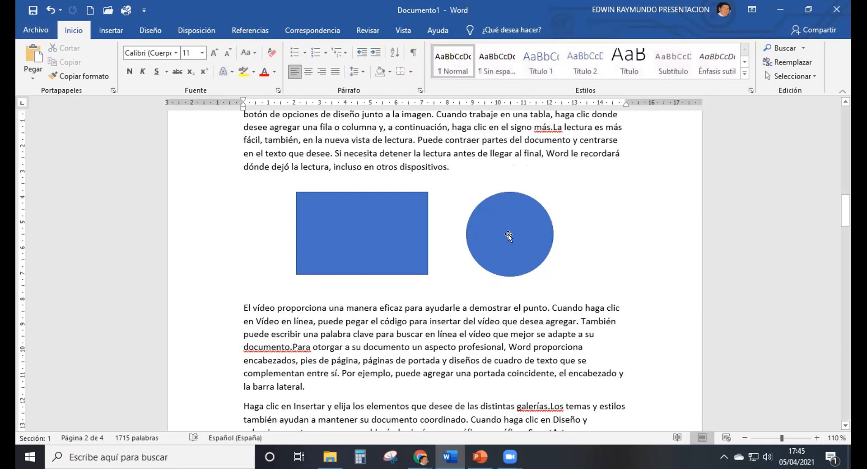
pyautogui.click(508, 236)
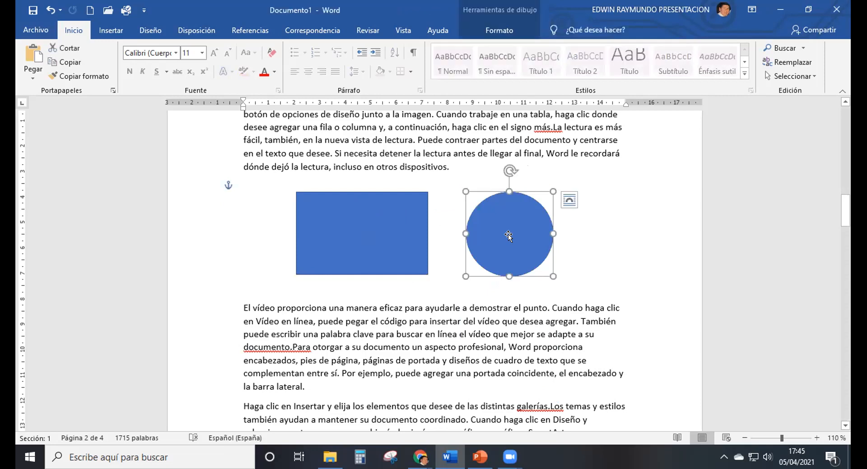
pyautogui.click(569, 201)
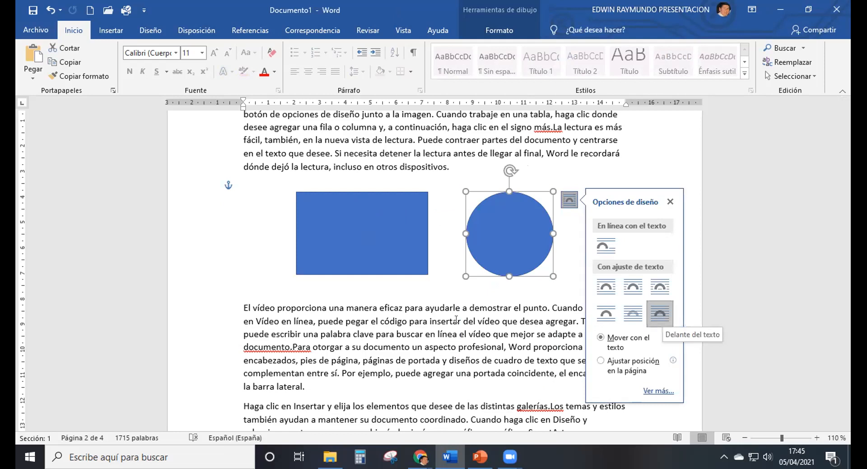
# Draw an isosceles triangle about 4.07 cm wide and 2.95 cm high over the "El vídeo proporciona" paragraph on page 3, centred in the text.
pyautogui.scroll(-15, 365, 338)
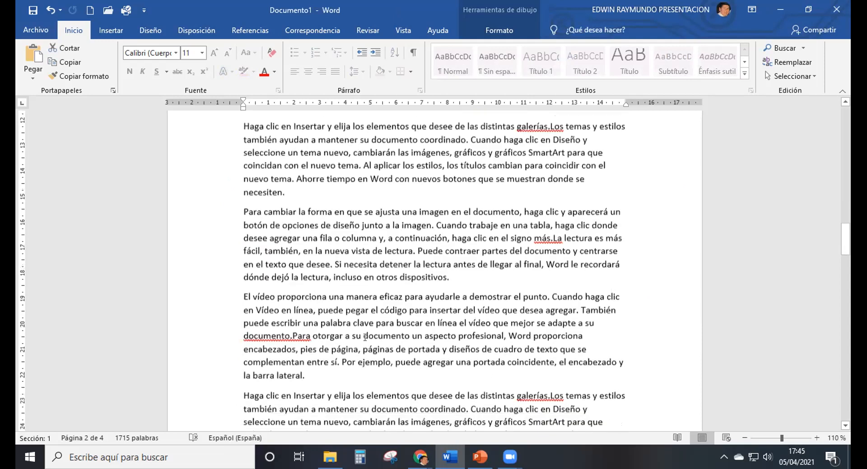
pyautogui.scroll(-10, 365, 338)
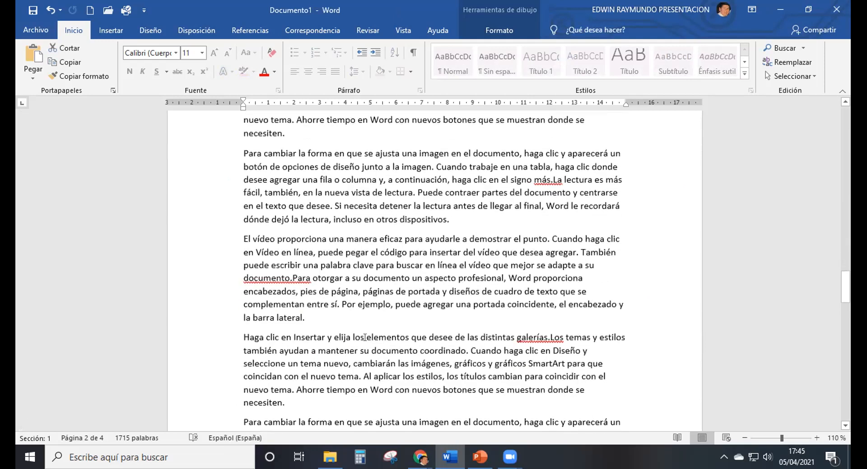
pyautogui.click(239, 236)
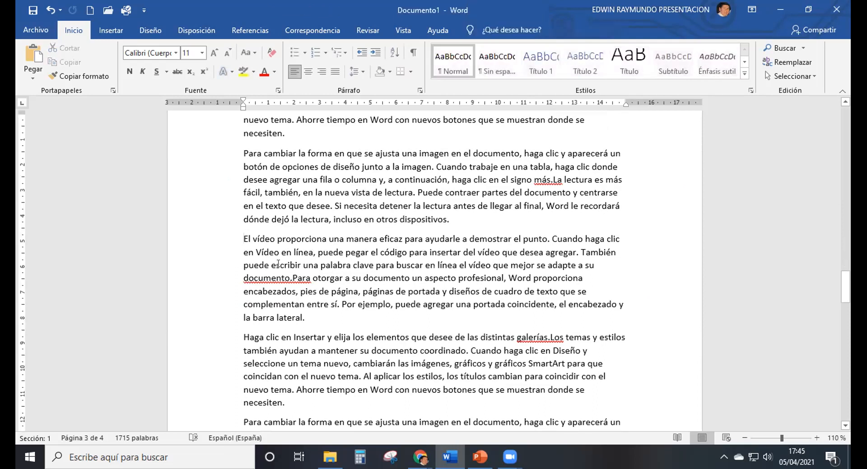
pyautogui.click(106, 33)
pyautogui.click(195, 48)
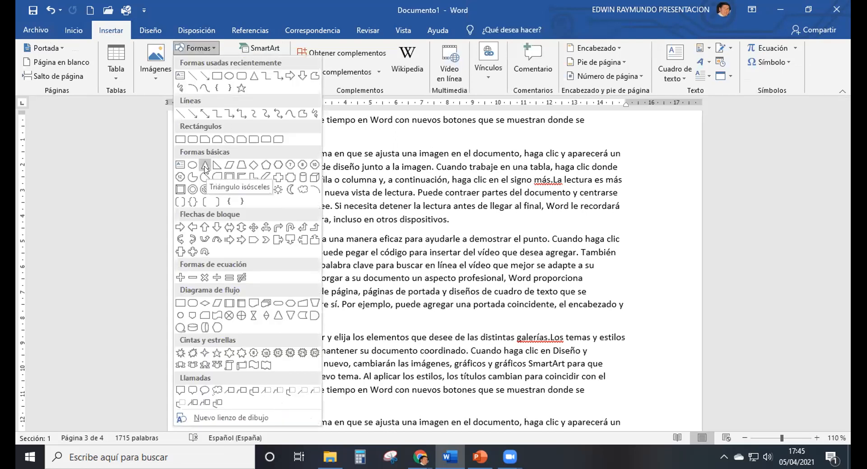
pyautogui.click(205, 167)
pyautogui.moveTo(318, 240); pyautogui.dragTo(423, 315)
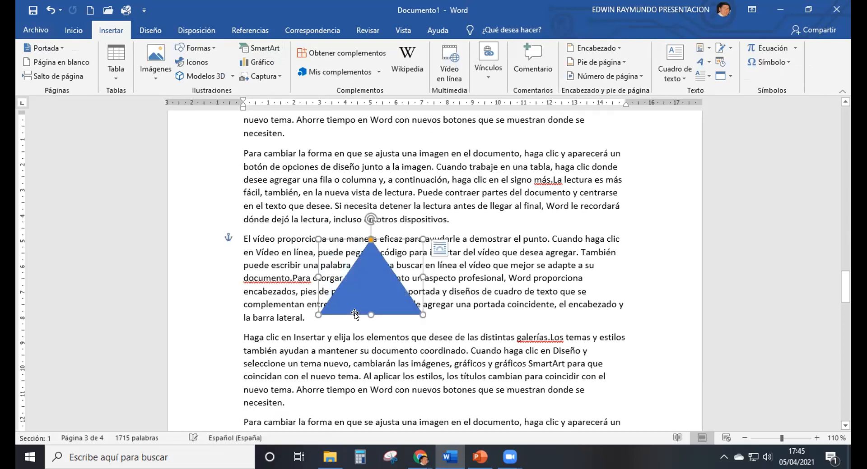
pyautogui.moveTo(356, 289); pyautogui.dragTo(396, 289)
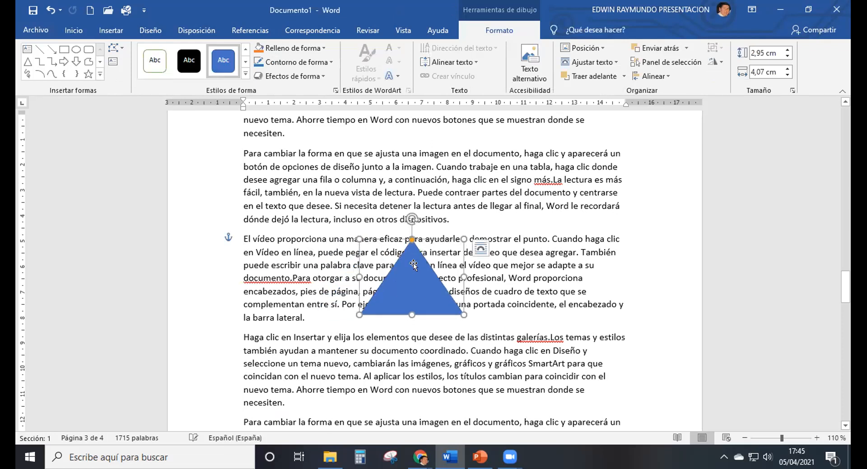
# Set the triangle's text wrapping to Square so the paragraph flows around it.
pyautogui.click(481, 249)
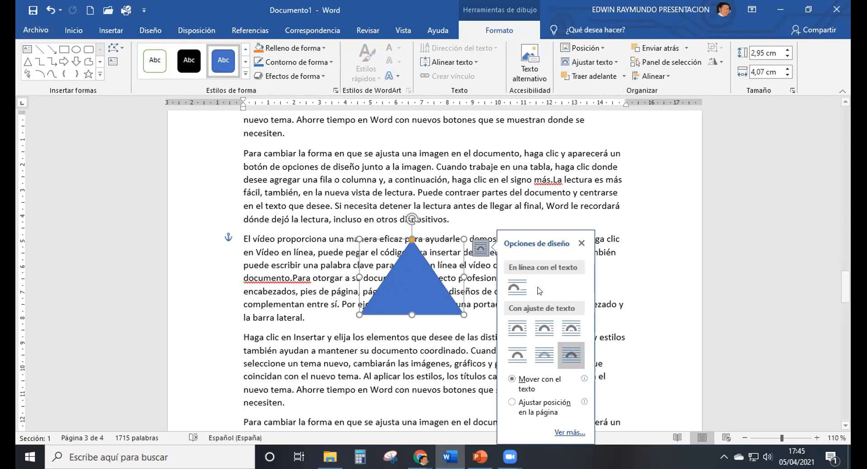
pyautogui.click(517, 329)
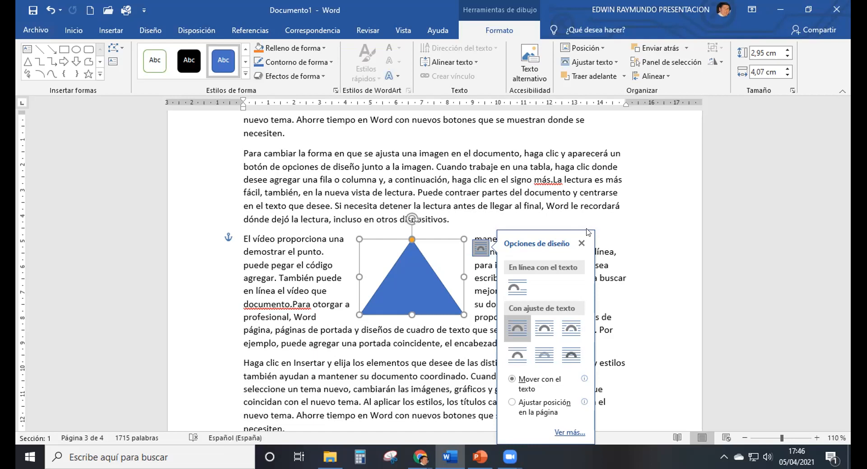
pyautogui.write('=')
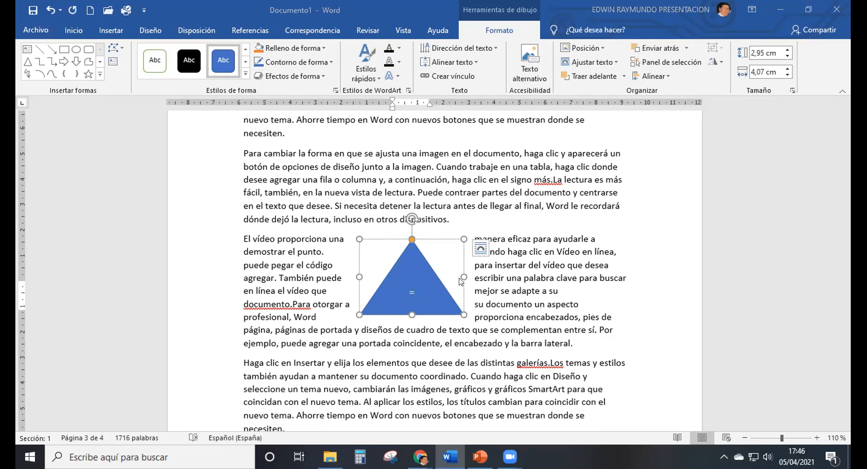
pyautogui.hotkey('ctrl', 'z')
pyautogui.hotkey('ctrl', 'z')
pyautogui.hotkey('ctrl', 'z')
pyautogui.hotkey('ctrl', 'z')
pyautogui.hotkey('ctrl', 'z')
pyautogui.hotkey('ctrl', 'z')
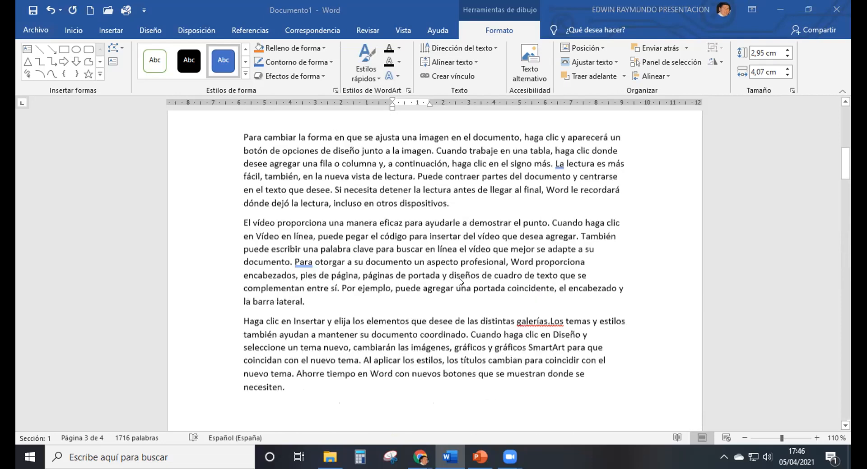
# Examine how the rectangles and circles on pages 1 and 2 sit between the paragraphs.
pyautogui.scroll(12, 459, 282)
pyautogui.scroll(-3, 402, 301)
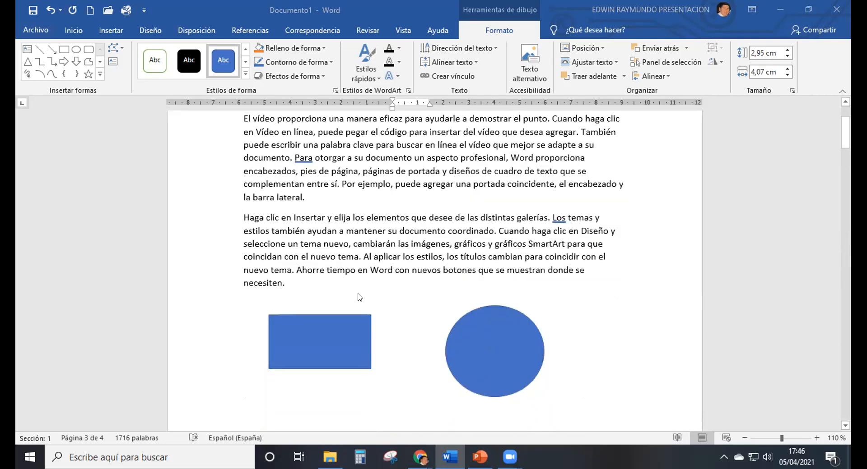
pyautogui.scroll(-3, 347, 297)
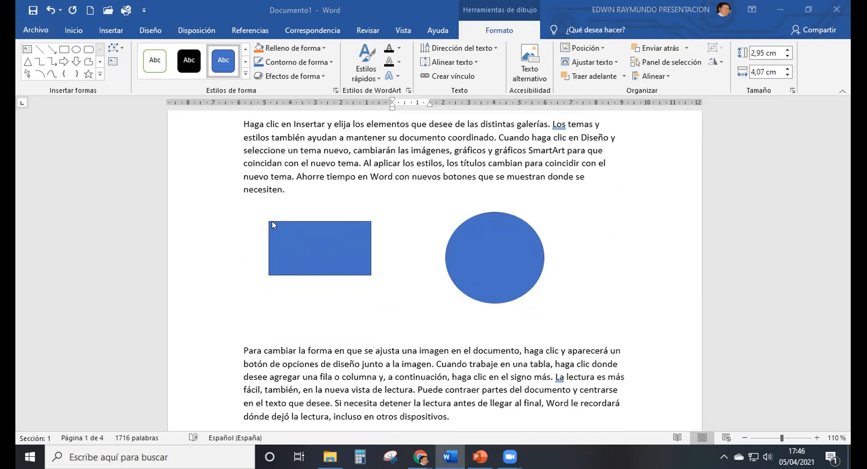
pyautogui.moveTo(316, 254); pyautogui.dragTo(322, 254)
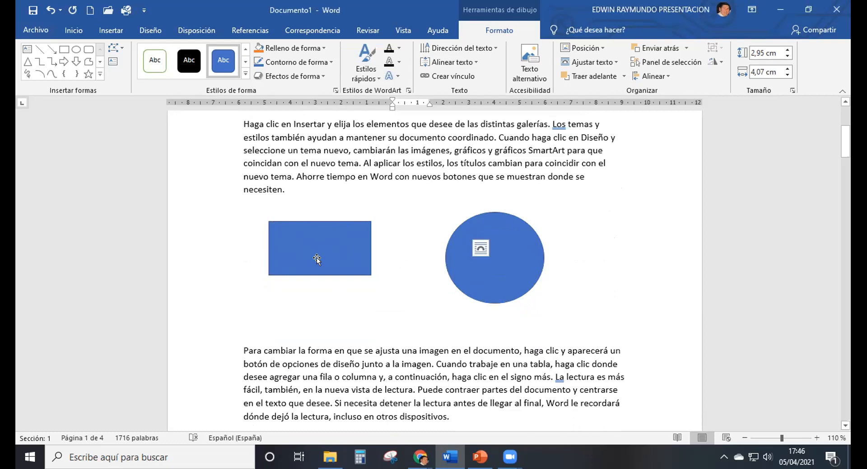
pyautogui.click(388, 281)
pyautogui.click(469, 275)
pyautogui.scroll(-4, 413, 299)
pyautogui.scroll(-6, 366, 298)
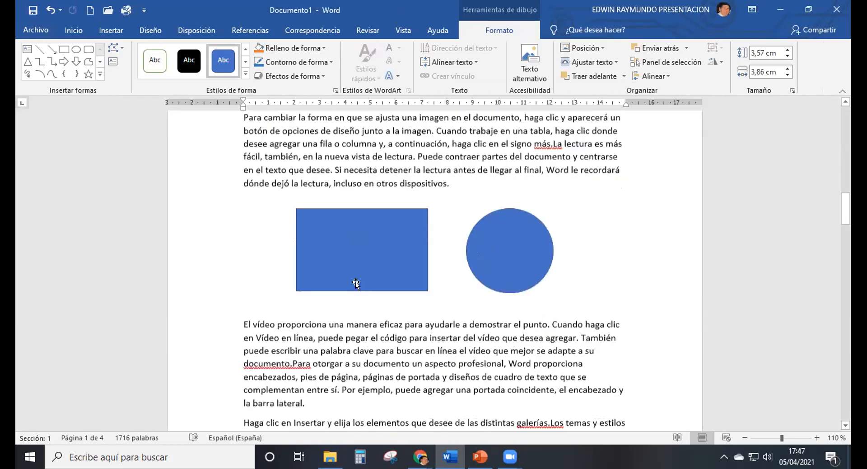
pyautogui.scroll(-4, 363, 284)
pyautogui.scroll(-18, 384, 309)
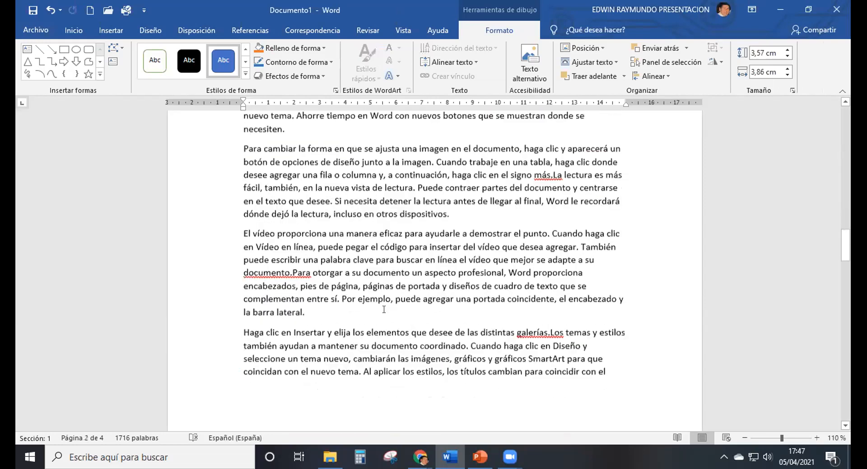
pyautogui.scroll(20, 382, 308)
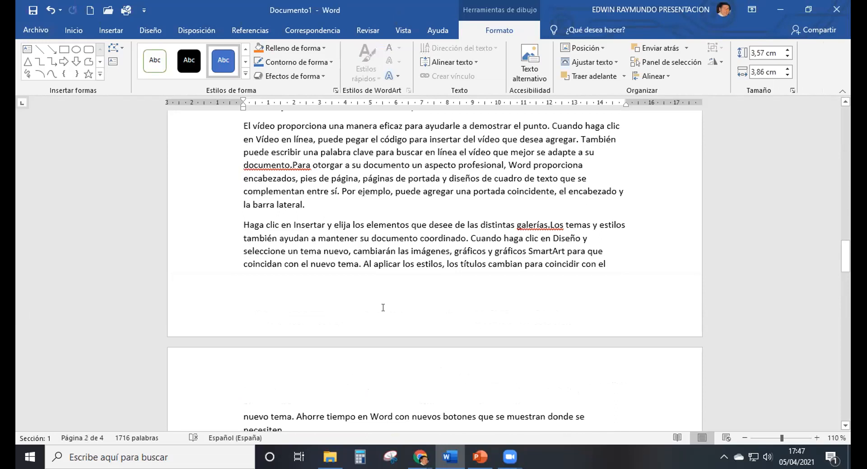
# Add a blank line before the "Haga clic en Insertar" paragraph on page 1 and check how the shapes below shift.
pyautogui.scroll(7, 377, 307)
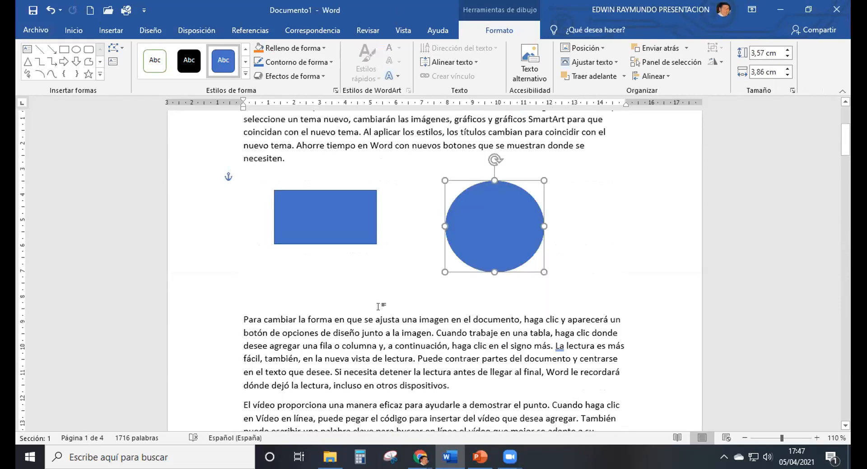
pyautogui.scroll(-2, 375, 307)
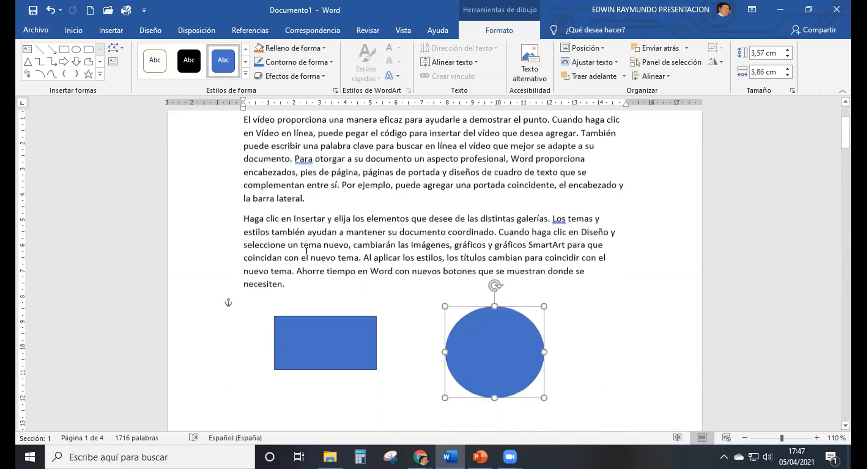
pyautogui.click(237, 216)
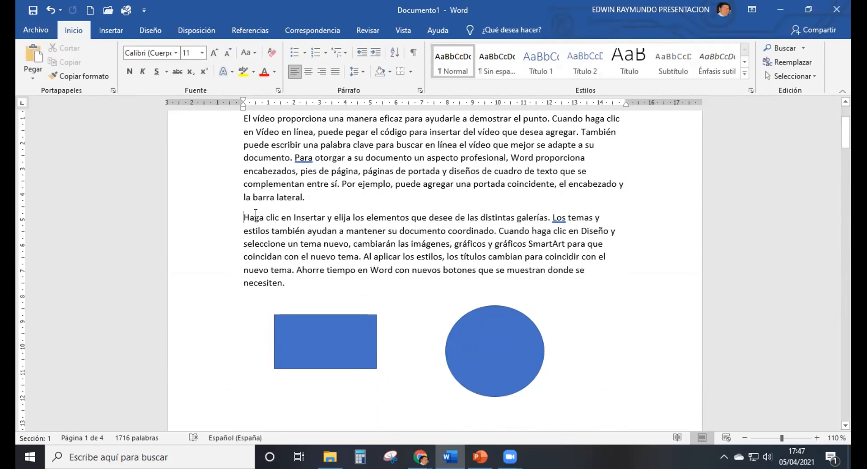
pyautogui.press('Return')
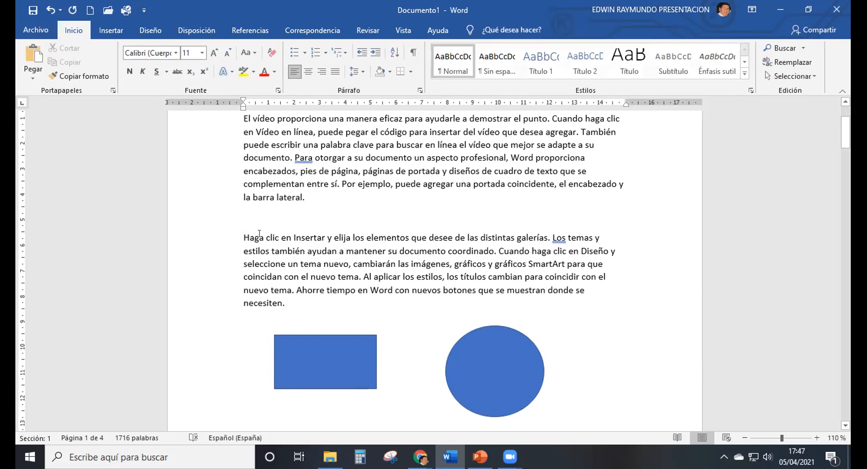
pyautogui.scroll(-6, 308, 283)
pyautogui.scroll(4, 287, 254)
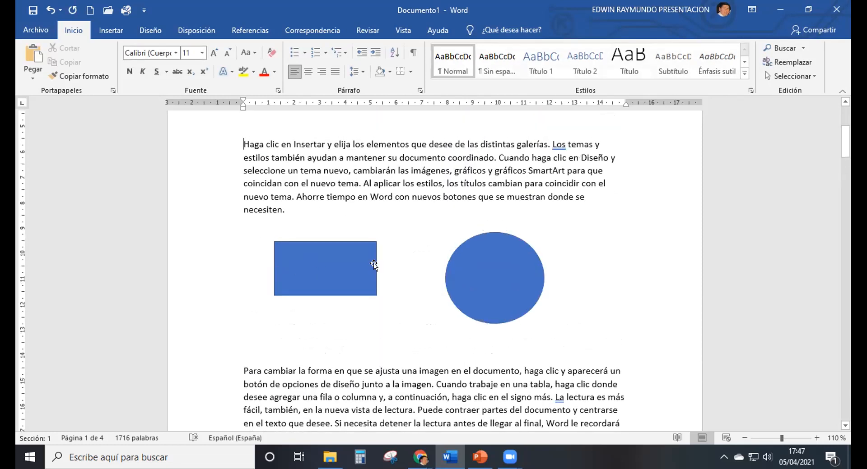
pyautogui.scroll(-4, 286, 254)
pyautogui.scroll(9, 286, 254)
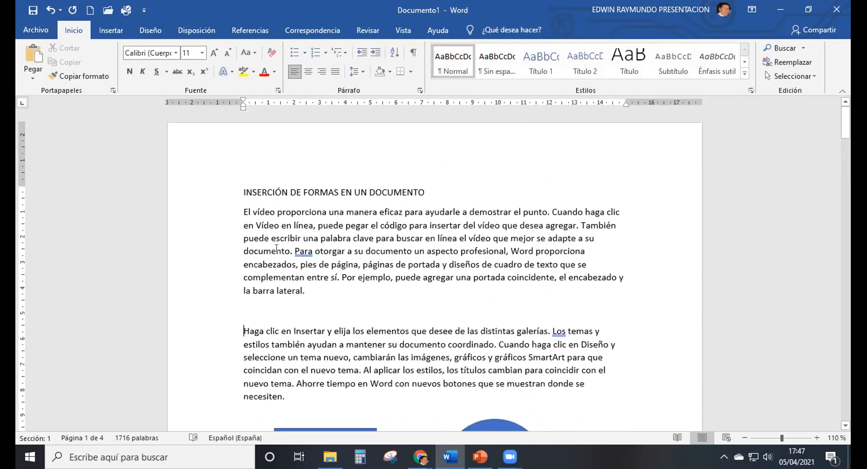
# Add three more blank lines before the "Haga clic en Insertar" paragraph, then remove all the added blank lines.
pyautogui.press('Return')
pyautogui.press('Return')
pyautogui.press('Return')
pyautogui.press('BackSpace')
pyautogui.press('BackSpace')
pyautogui.press('BackSpace')
pyautogui.press('BackSpace')
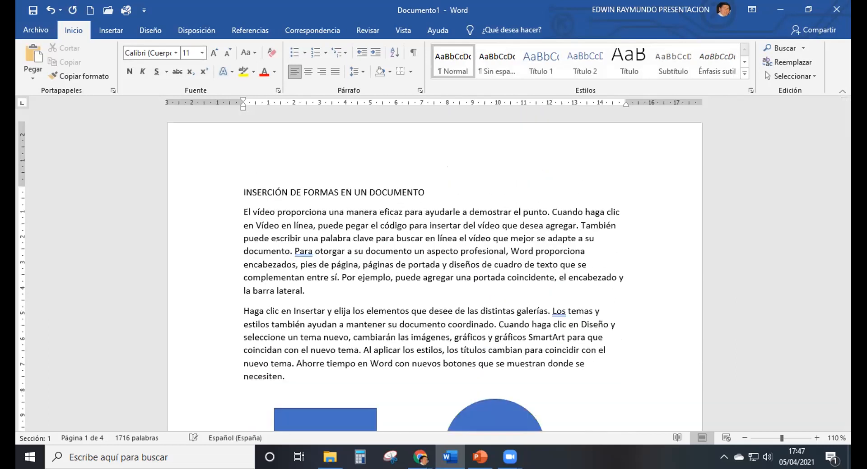
# Move the rectangle and the circle on page 2 up over the "Para cambiar la forma" paragraph.
pyautogui.scroll(-8, 276, 244)
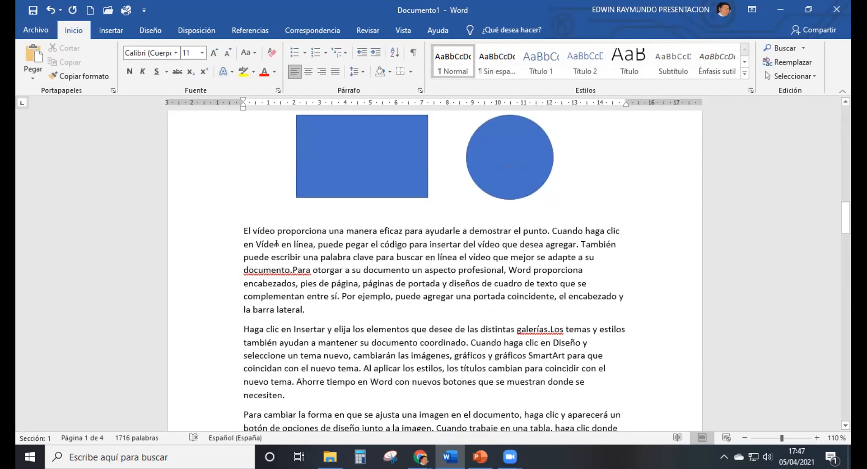
pyautogui.scroll(-7, 276, 244)
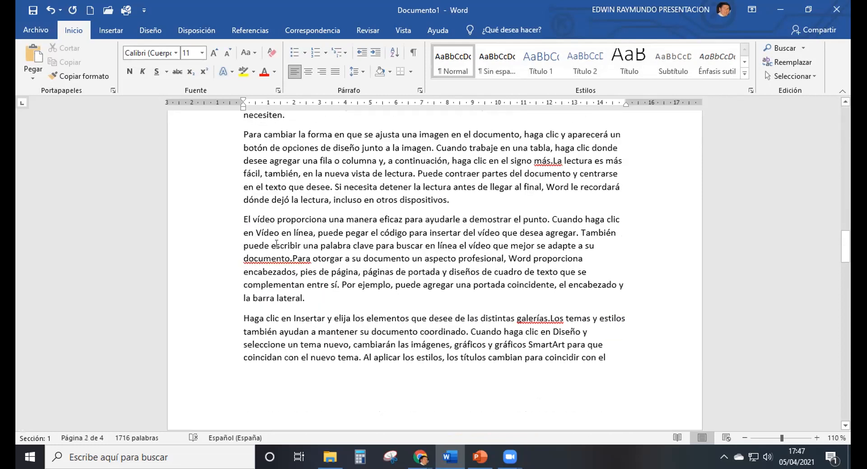
pyautogui.scroll(6, 276, 244)
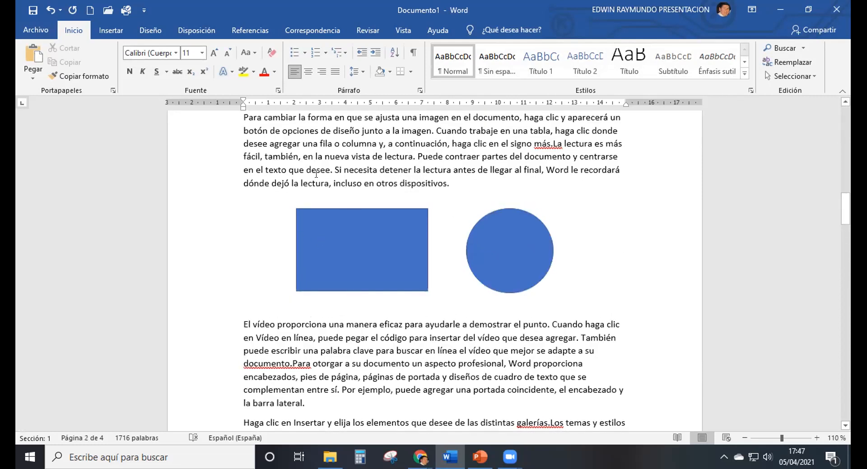
pyautogui.moveTo(354, 255); pyautogui.dragTo(410, 163)
pyautogui.moveTo(519, 232); pyautogui.dragTo(532, 169)
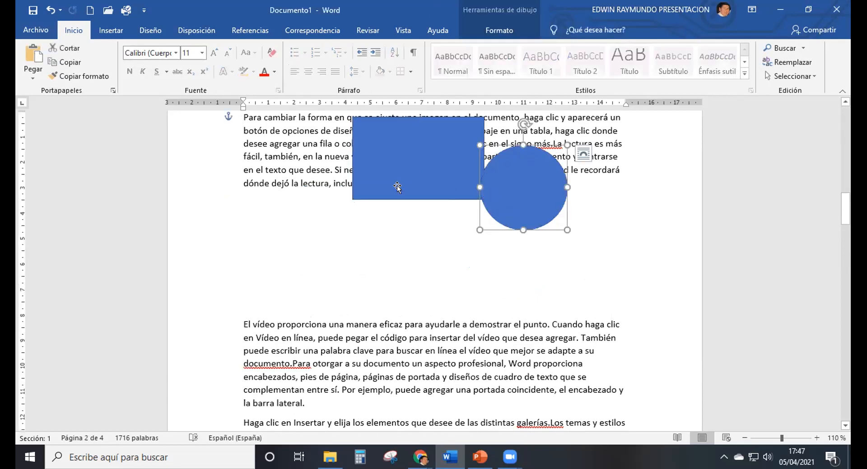
pyautogui.moveTo(398, 188); pyautogui.dragTo(384, 181)
# Delete the blank lines, the rectangle and the circle that follow the "Para cambiar la forma" paragraph on page 2.
pyautogui.moveTo(246, 199); pyautogui.dragTo(254, 300)
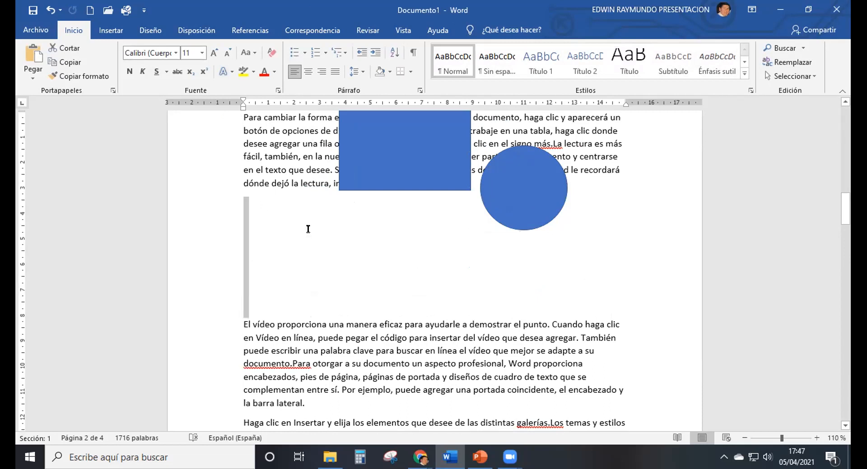
pyautogui.press('Delete')
pyautogui.click(441, 185)
pyautogui.press('Delete')
pyautogui.click(510, 185)
pyautogui.press('Delete')
# Delete the triangle from the "El vídeo proporciona" paragraph on page 3.
pyautogui.scroll(10, 364, 211)
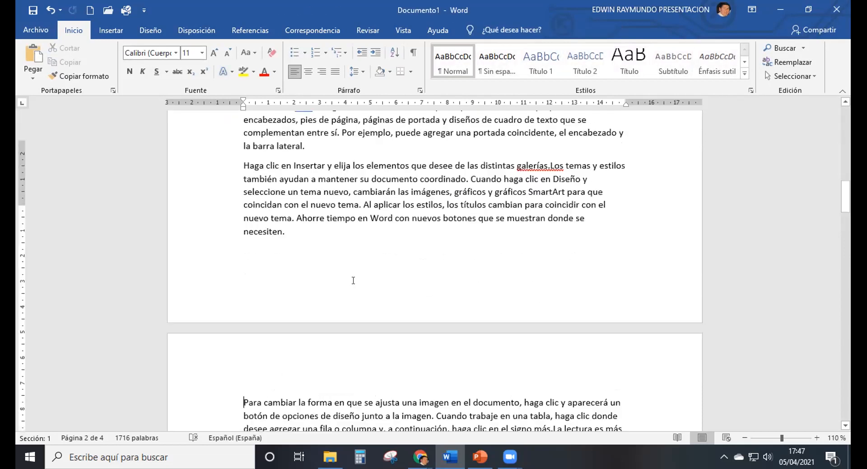
pyautogui.click(394, 261)
pyautogui.press('Delete')
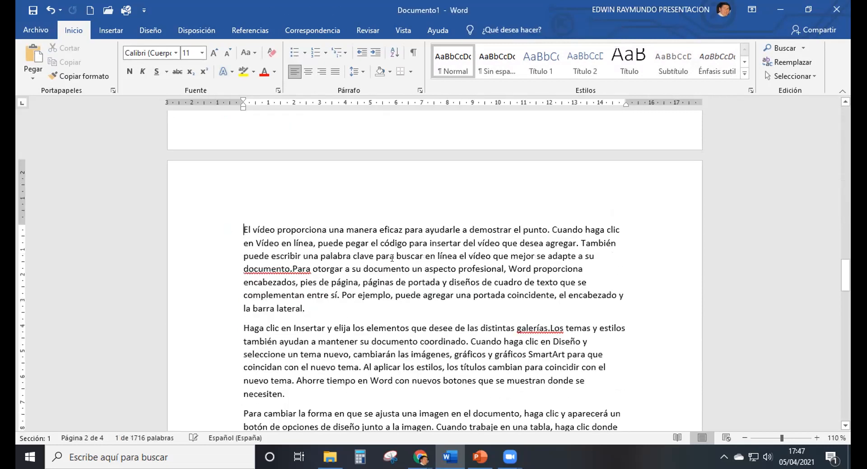
# Delete the rectangle and the circle on page 1 together with the blank lines reserved for them between the paragraphs.
pyautogui.scroll(-5, 392, 260)
pyautogui.scroll(10, 391, 258)
pyautogui.scroll(3, 392, 258)
pyautogui.click(351, 264)
pyautogui.press('Delete')
pyautogui.click(471, 260)
pyautogui.press('Delete')
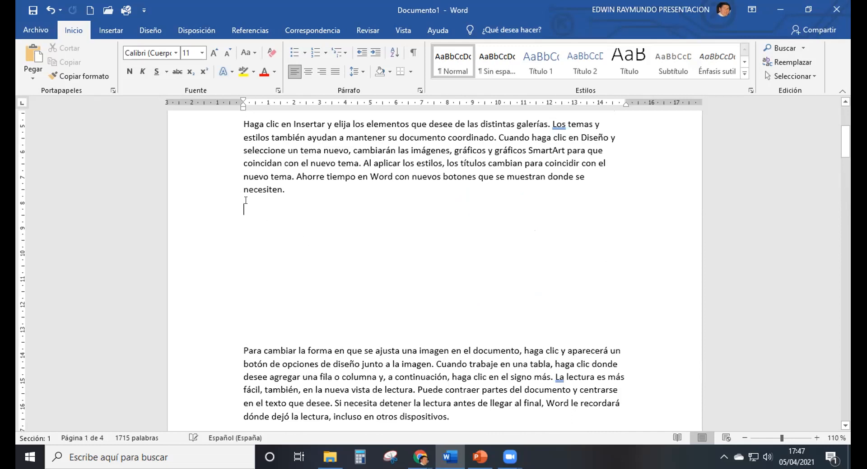
pyautogui.moveTo(246, 209); pyautogui.dragTo(246, 323)
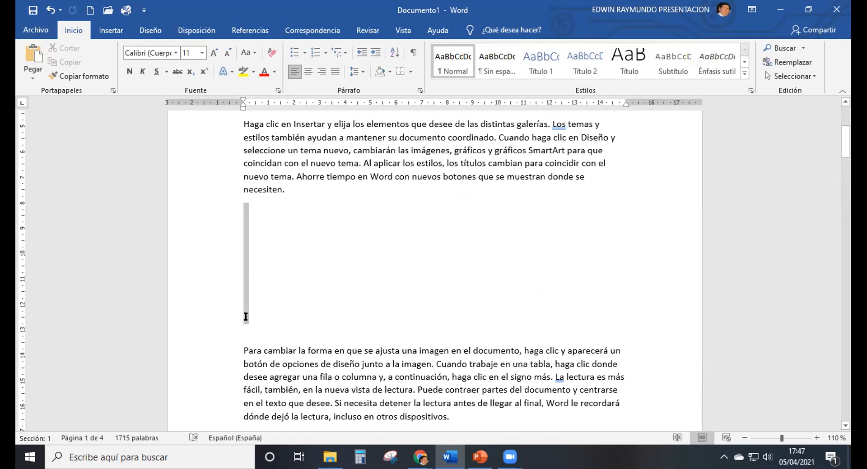
pyautogui.press('Delete')
pyautogui.press('Delete')
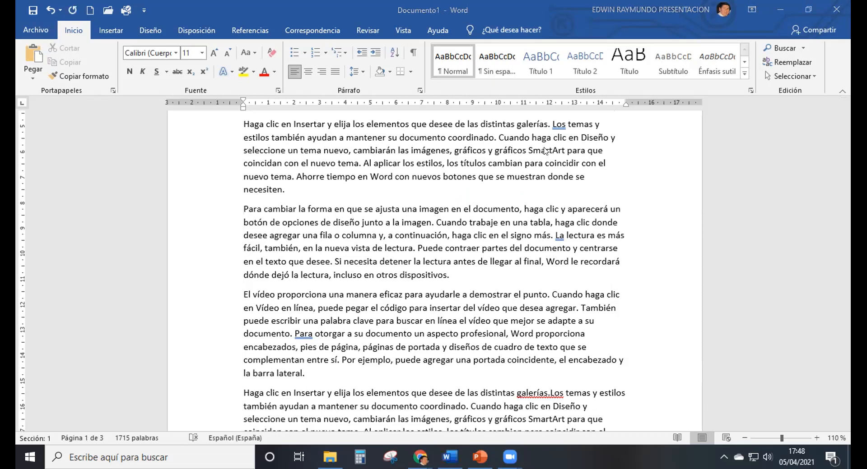
# Insert a new drawing canvas before the "Haga clic en Insertar" paragraph on page 1.
pyautogui.scroll(5, 418, 202)
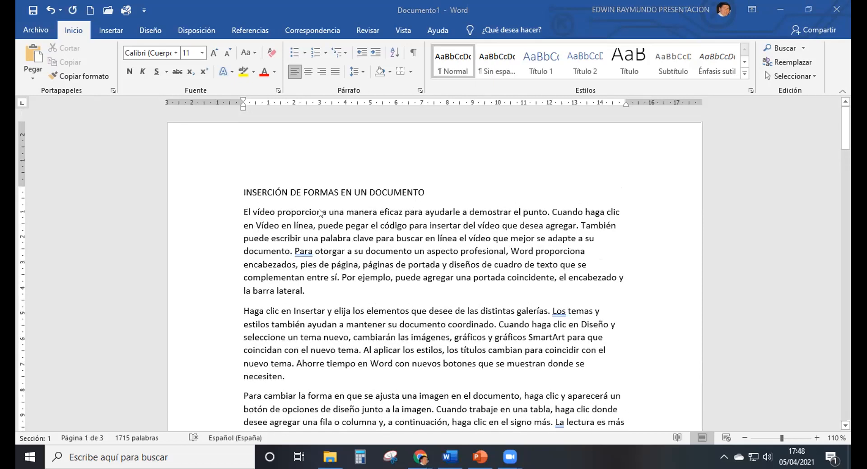
pyautogui.scroll(-2, 266, 215)
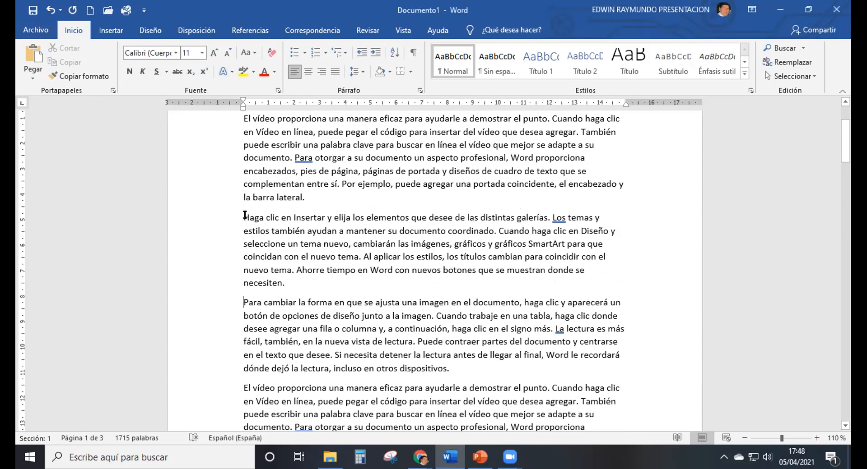
pyautogui.scroll(2, 244, 215)
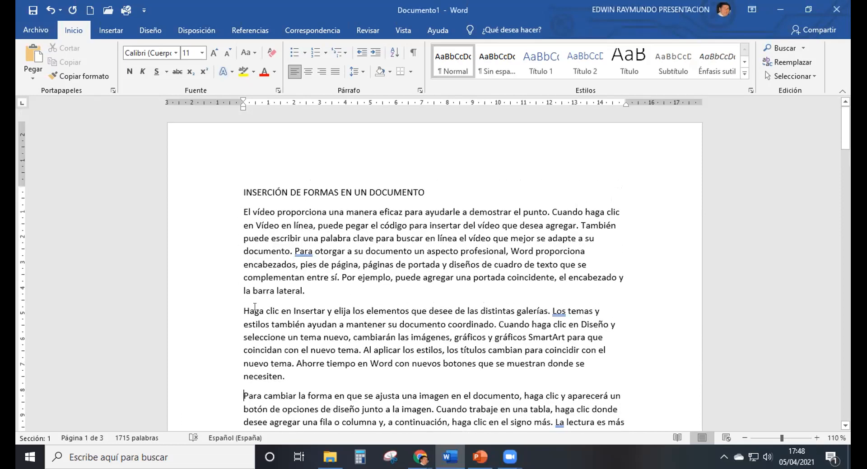
pyautogui.click(244, 311)
pyautogui.scroll(-20, 433, 282)
pyautogui.scroll(20, 432, 288)
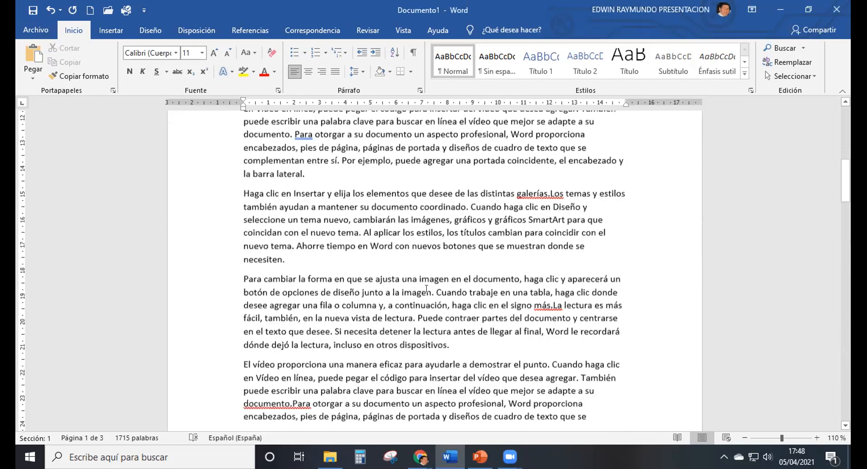
pyautogui.scroll(5, 426, 289)
pyautogui.scroll(5, 424, 290)
pyautogui.scroll(-2, 254, 240)
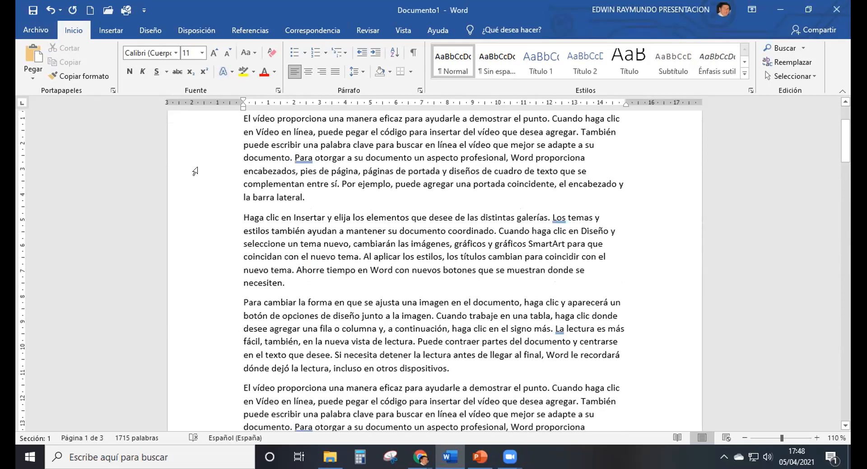
pyautogui.click(110, 29)
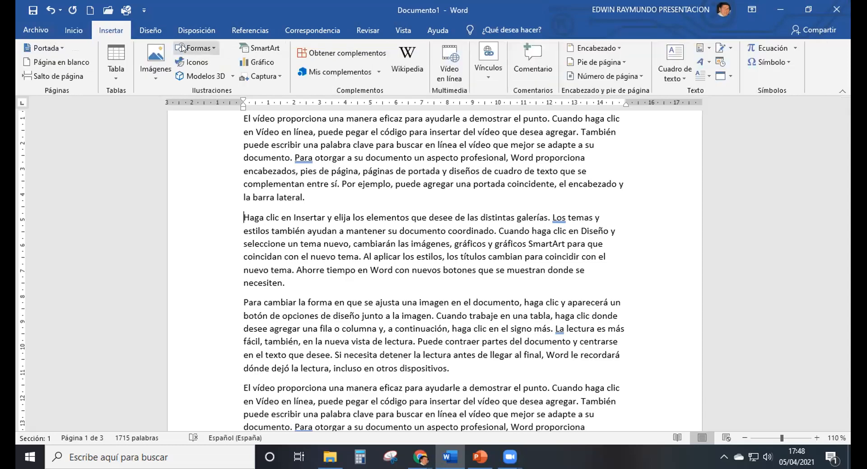
pyautogui.click(213, 49)
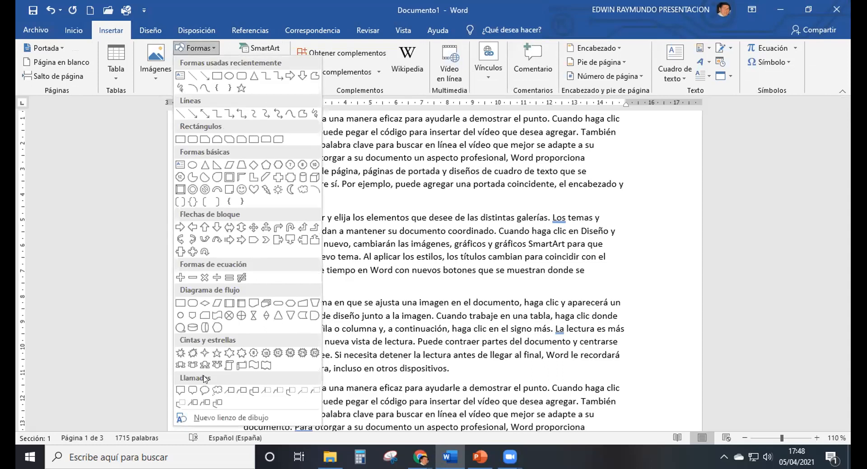
pyautogui.click(212, 418)
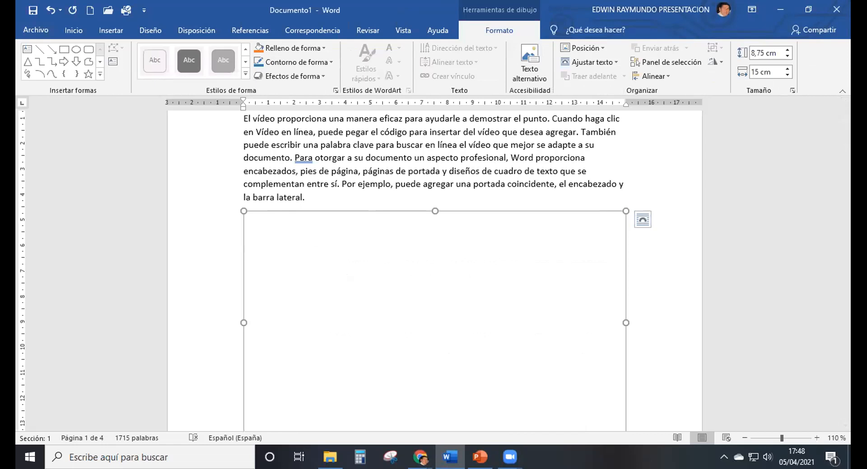
# Draw a rectangle about 3.64 cm wide and 1.49 cm high near the left side of the drawing canvas.
pyautogui.scroll(-2, 842, 427)
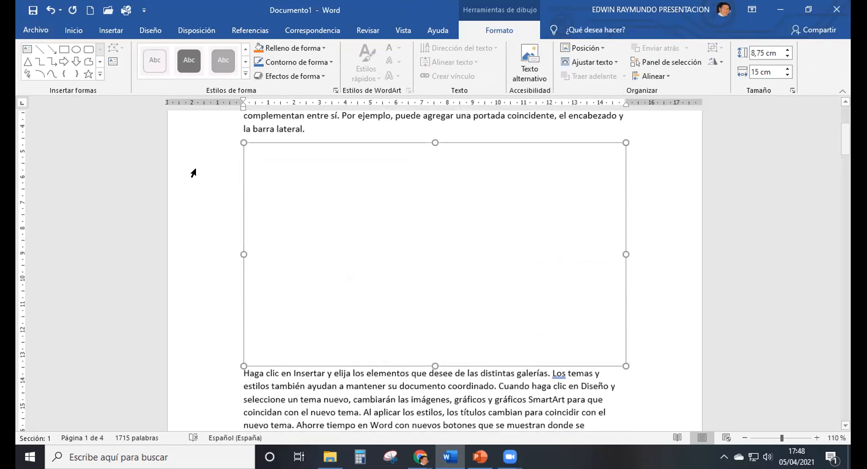
pyautogui.click(64, 50)
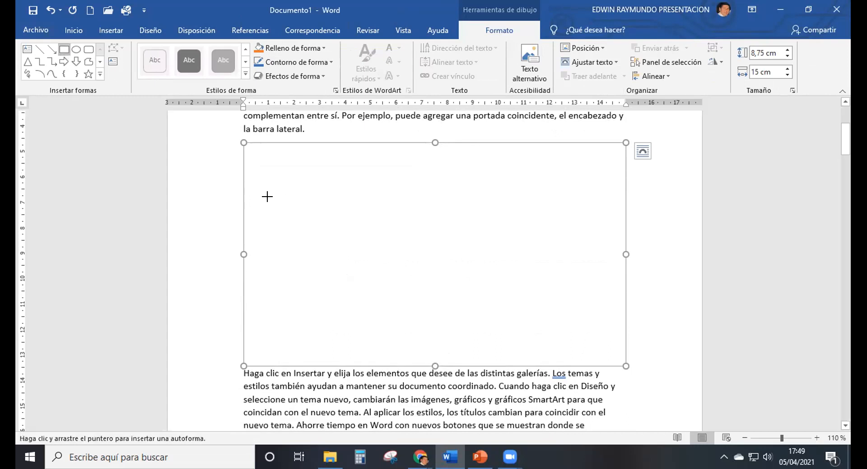
pyautogui.moveTo(266, 200)
pyautogui.mouseDown()
pyautogui.moveTo(289, 222)
pyautogui.moveTo(356, 233)
pyautogui.moveTo(313, 228)
pyautogui.moveTo(300, 243)
pyautogui.moveTo(300, 216)
pyautogui.mouseUp()
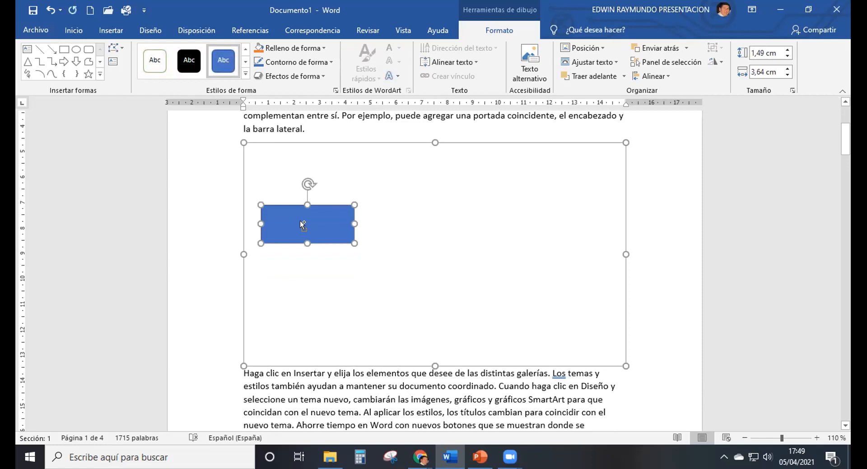
# Copy the rectangle to form an aligned row of three in the canvas, plus a fourth one beneath the middle rectangle.
pyautogui.moveTo(301, 223); pyautogui.dragTo(557, 226)
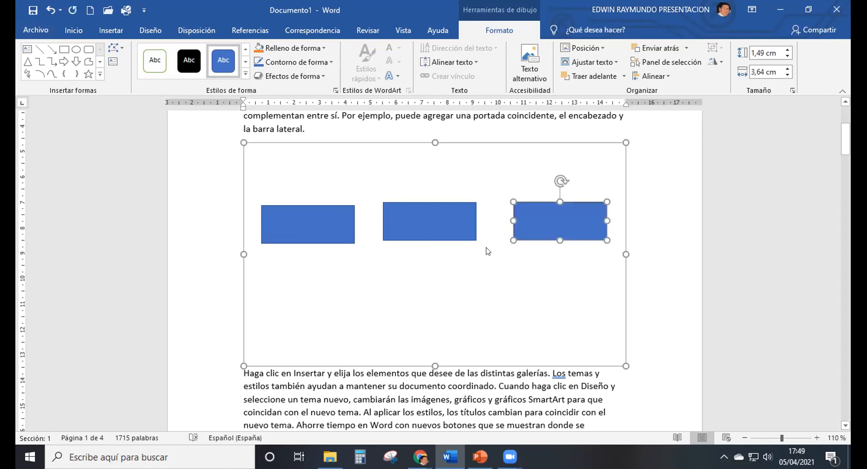
pyautogui.moveTo(324, 219); pyautogui.dragTo(324, 216)
pyautogui.moveTo(435, 216); pyautogui.dragTo(443, 219)
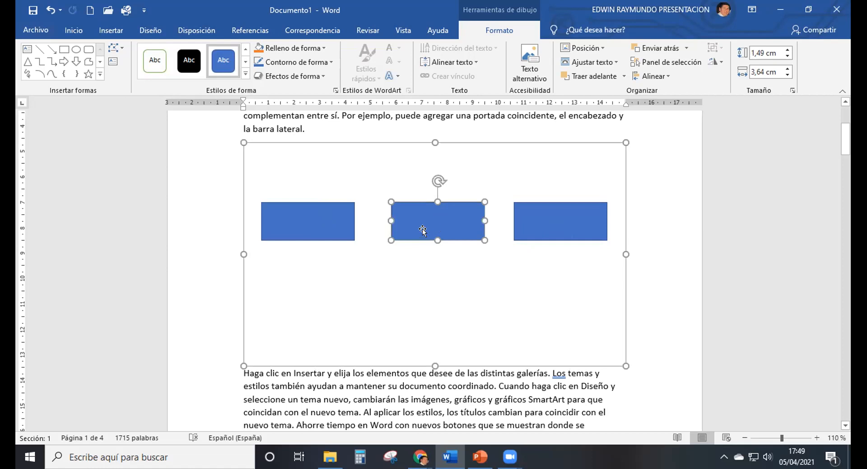
pyautogui.moveTo(432, 222); pyautogui.dragTo(432, 291)
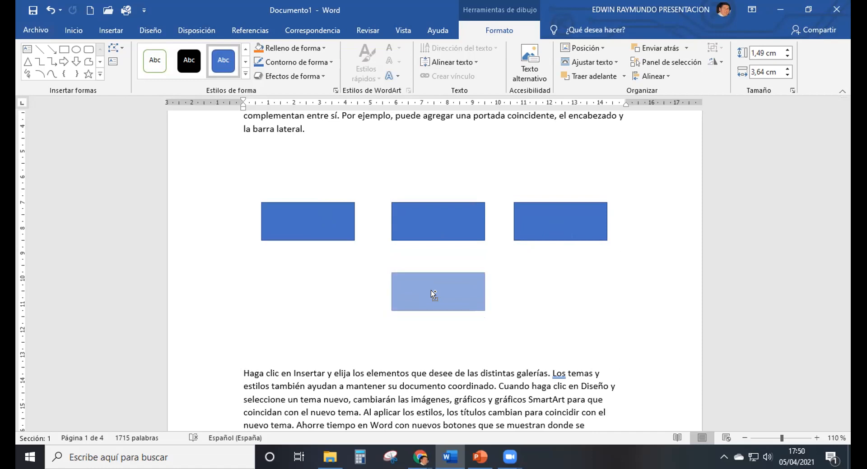
pyautogui.moveTo(433, 295); pyautogui.dragTo(432, 294)
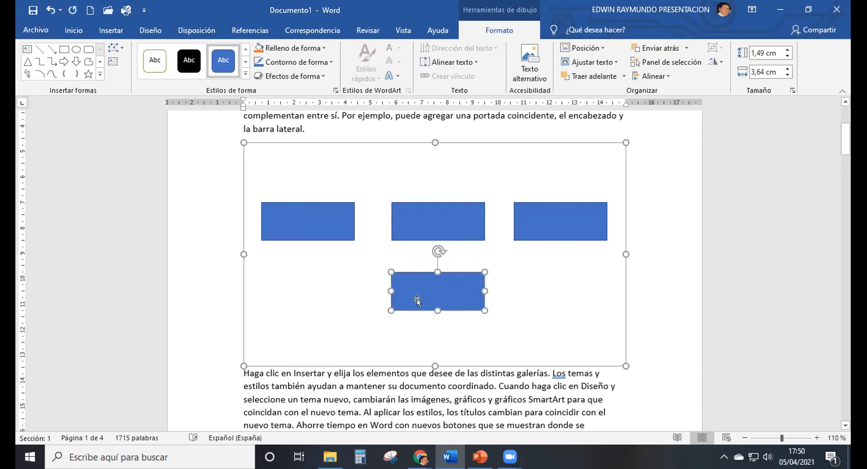
# Select all four rectangles and move them together slightly up and to the right within the drawing canvas.
pyautogui.keyDown('shift'); pyautogui.click(316, 228); pyautogui.keyUp('shift')
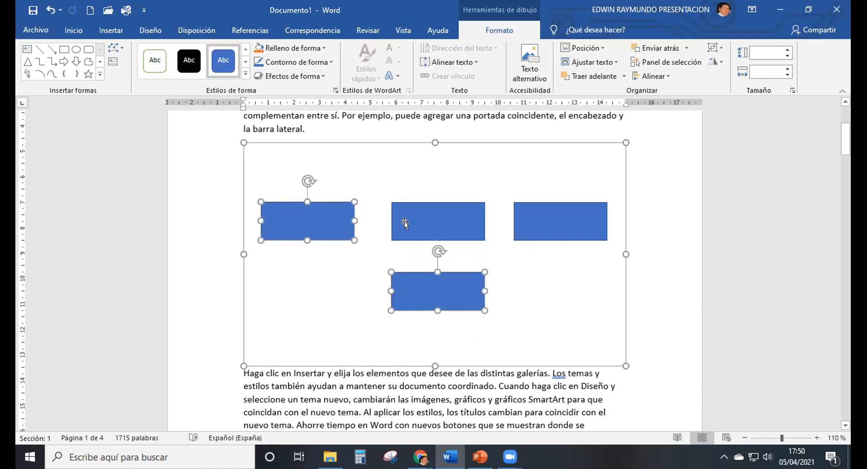
pyautogui.keyDown('shift'); pyautogui.click(433, 224); pyautogui.keyUp('shift')
pyautogui.keyDown('shift'); pyautogui.click(541, 226); pyautogui.keyUp('shift')
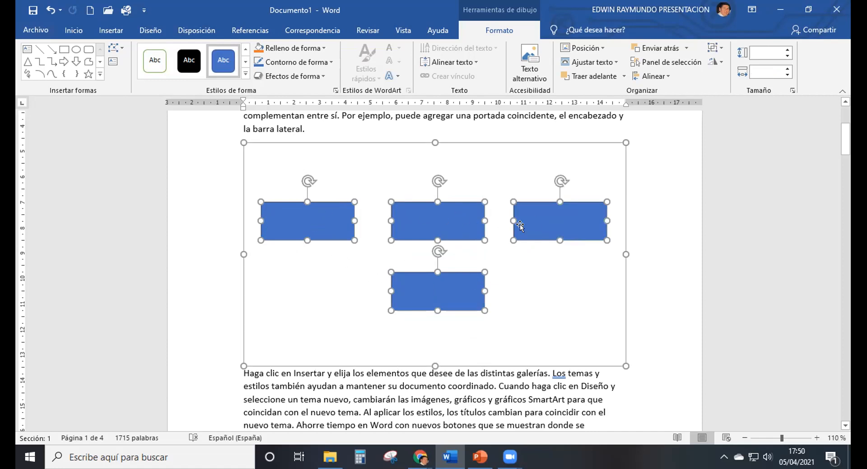
pyautogui.moveTo(431, 223)
pyautogui.mouseDown()
pyautogui.moveTo(431, 146)
pyautogui.moveTo(421, 155)
pyautogui.moveTo(435, 185)
pyautogui.moveTo(431, 216)
pyautogui.mouseUp()
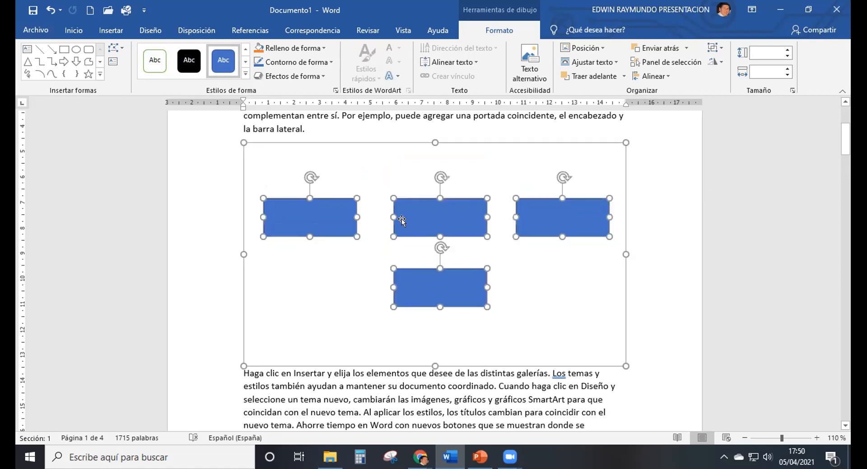
# Draw a right block arrow about 0.96 cm wide and 0.72 cm high between the left and middle rectangles, and copy it between the middle and right ones.
pyautogui.click(338, 282)
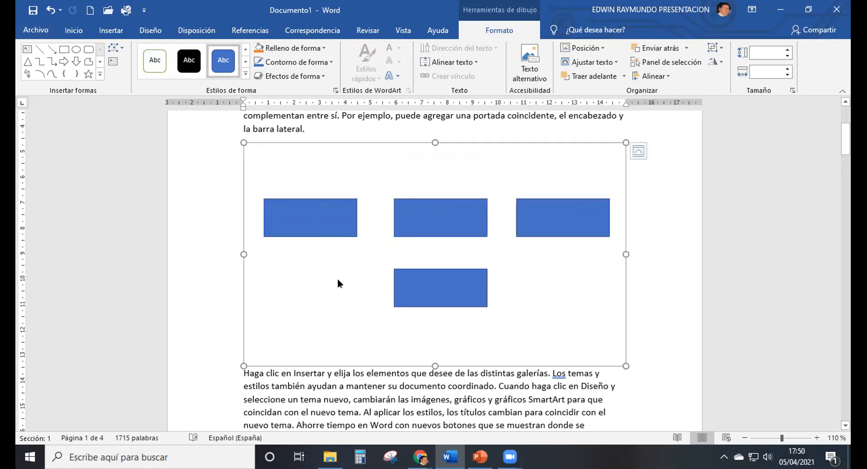
pyautogui.click(65, 62)
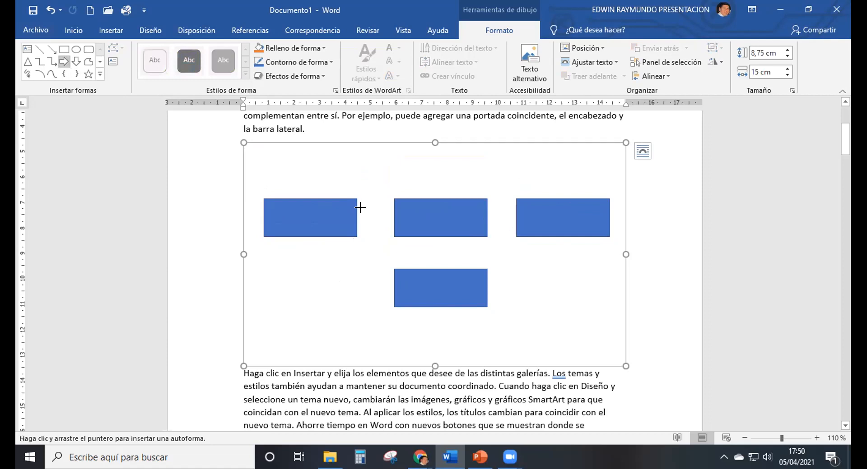
pyautogui.moveTo(361, 213); pyautogui.dragTo(379, 223)
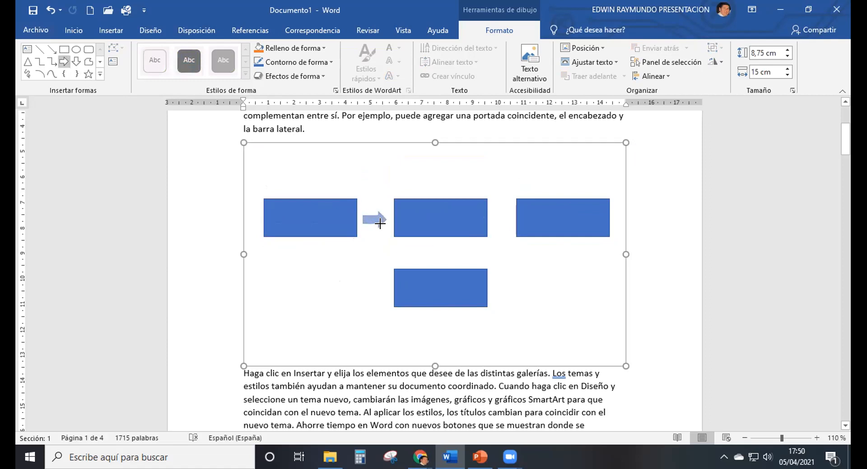
pyautogui.moveTo(380, 224); pyautogui.dragTo(503, 215)
pyautogui.click(373, 214)
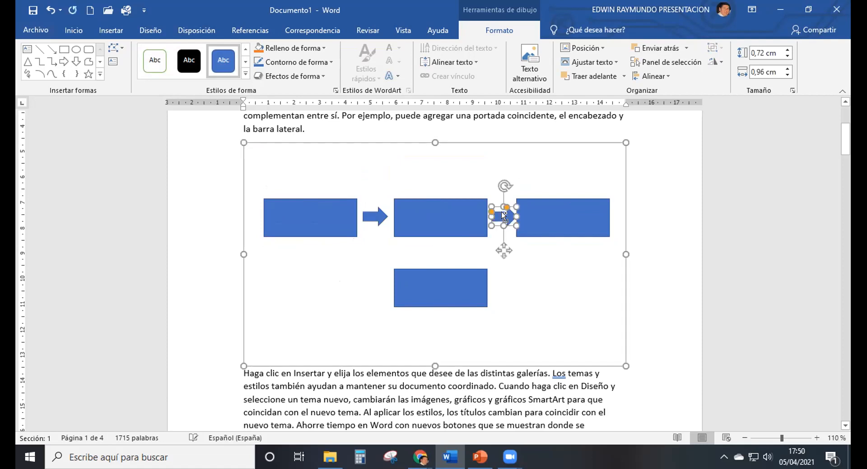
# Nudge the right rectangle of the upper row slightly to the right to make room for the second block arrow.
pyautogui.click(554, 220)
pyautogui.press('Right')
pyautogui.press('Right')
pyautogui.press('Right')
pyautogui.press('Right')
pyautogui.press('Right')
pyautogui.press('Right')
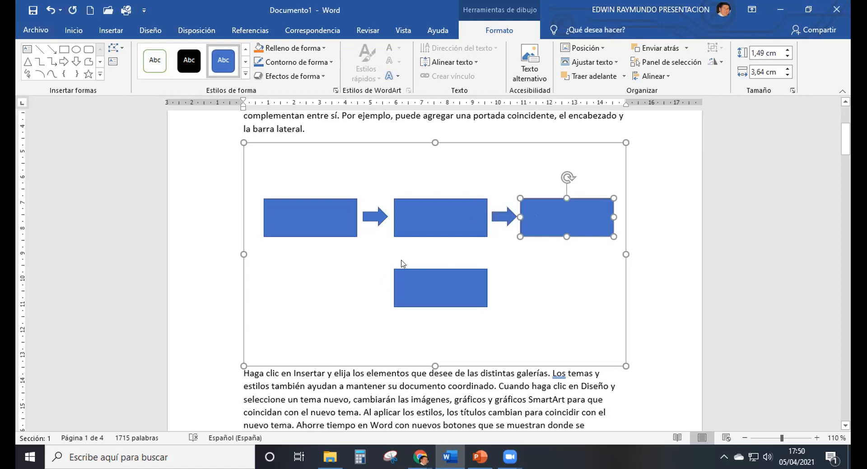
# Copy the upper row's right and left rectangles straight down to form a lower row of three aligned rectangles.
pyautogui.click(431, 217)
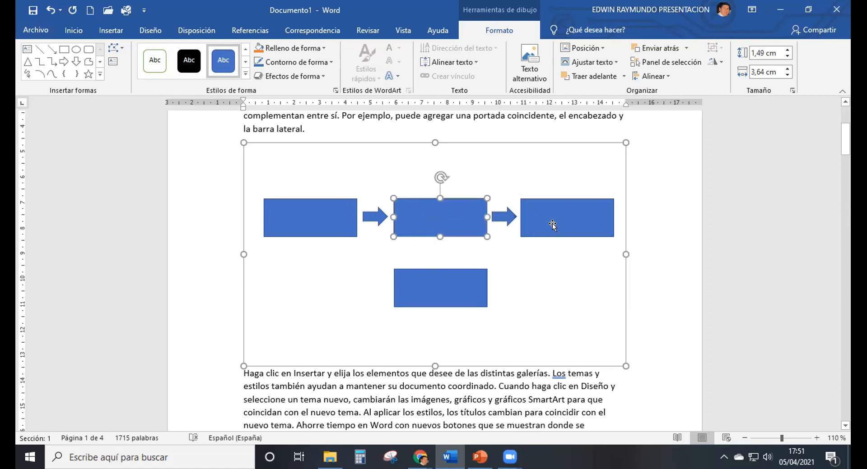
pyautogui.click(524, 227)
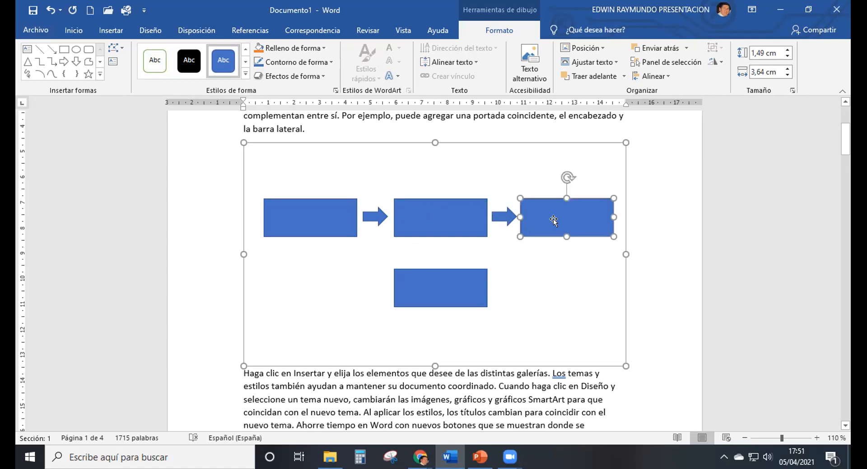
pyautogui.moveTo(554, 221); pyautogui.dragTo(554, 288)
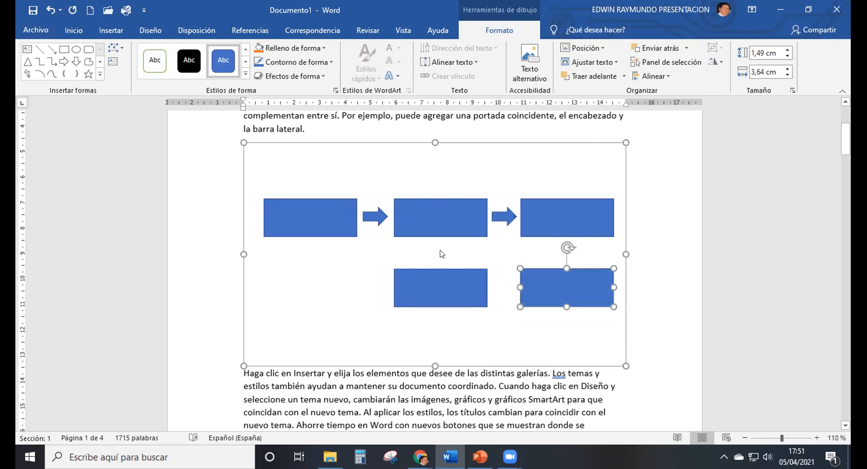
pyautogui.click(299, 220)
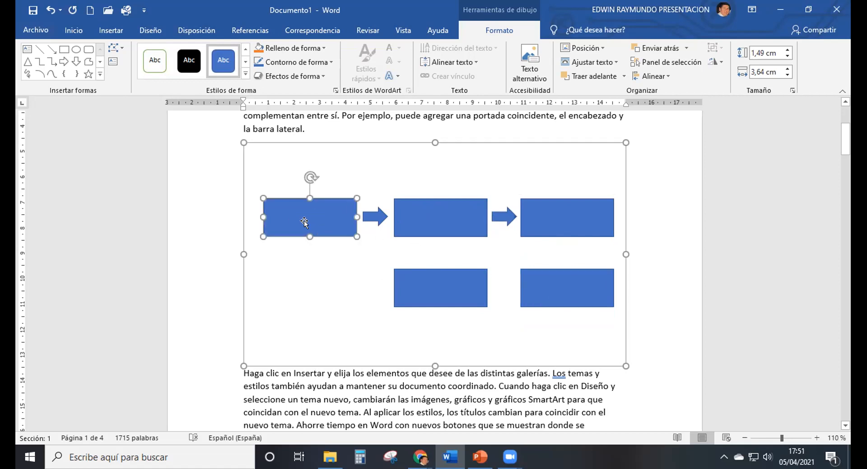
pyautogui.moveTo(308, 216); pyautogui.dragTo(311, 291)
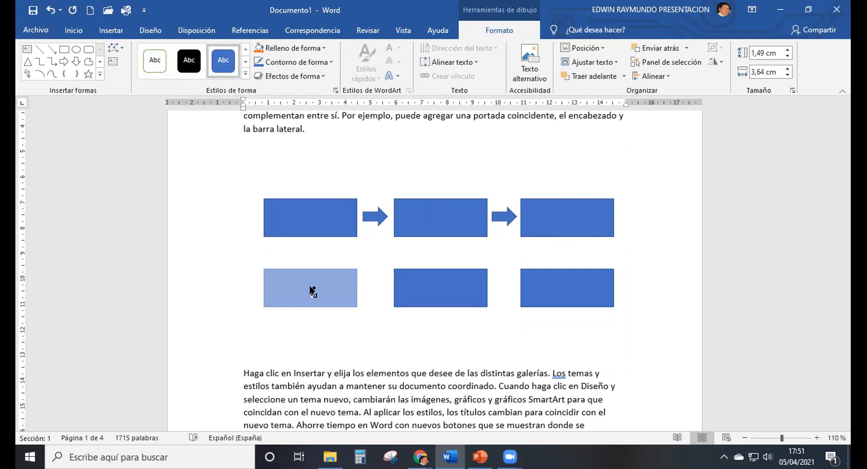
pyautogui.moveTo(311, 291); pyautogui.dragTo(311, 292)
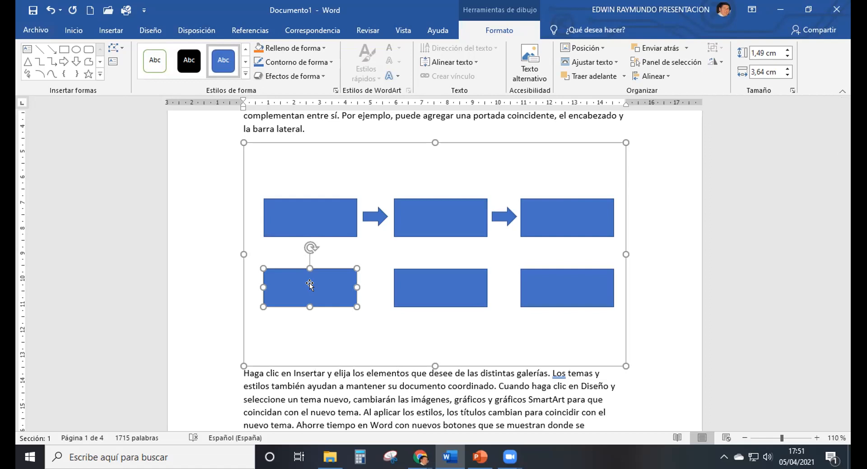
# Delete the left and right rectangles of the lower row, keeping only the middle one.
pyautogui.press('Delete')
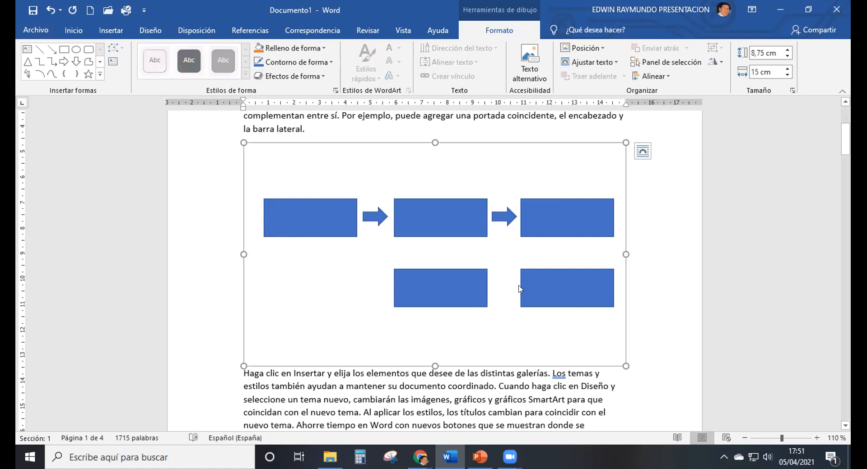
pyautogui.click(534, 285)
pyautogui.press('Delete')
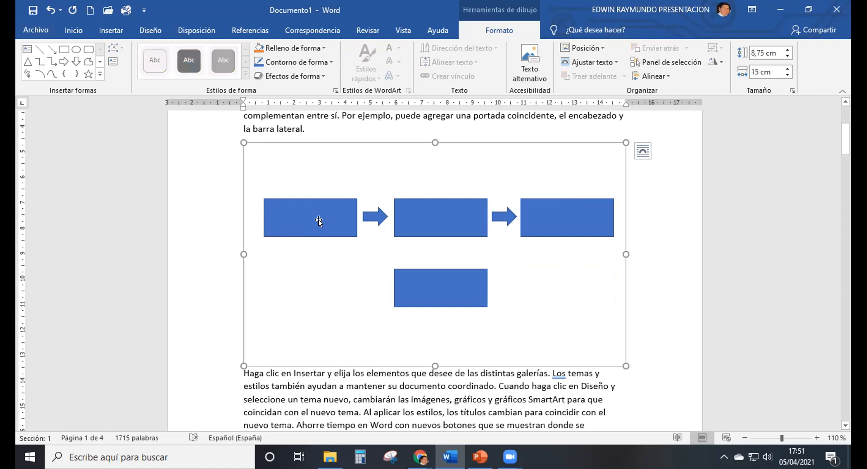
# Paste a copy of the left rectangle, try it directly beneath the original, and delete it.
pyautogui.click(319, 222)
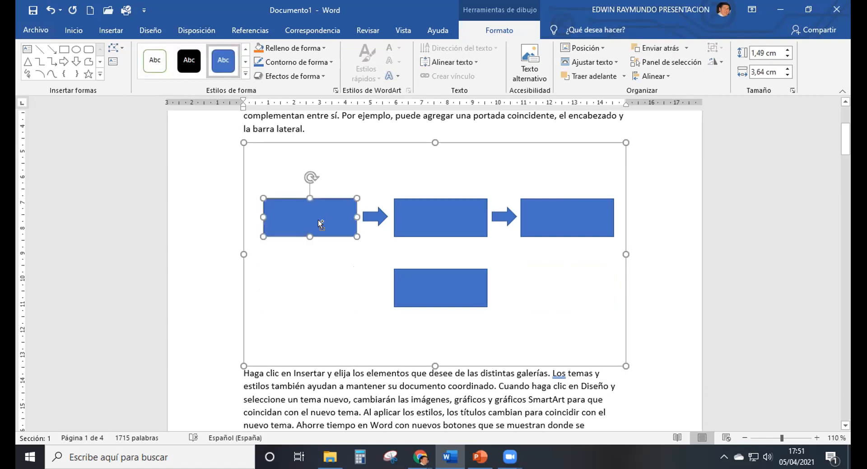
pyautogui.hotkey('ctrl', 'v')
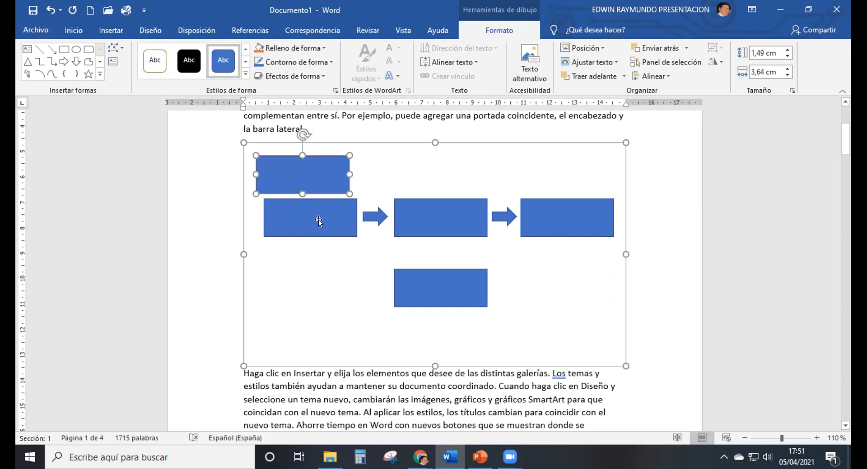
pyautogui.moveTo(313, 178); pyautogui.dragTo(324, 288)
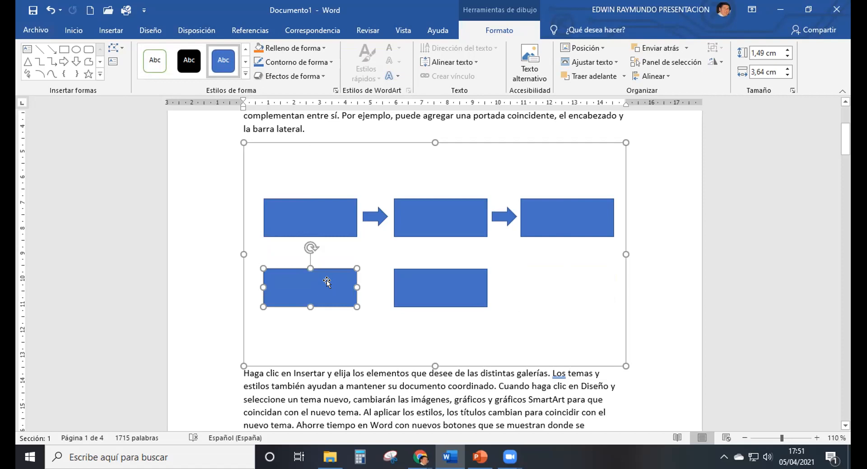
pyautogui.press('Delete')
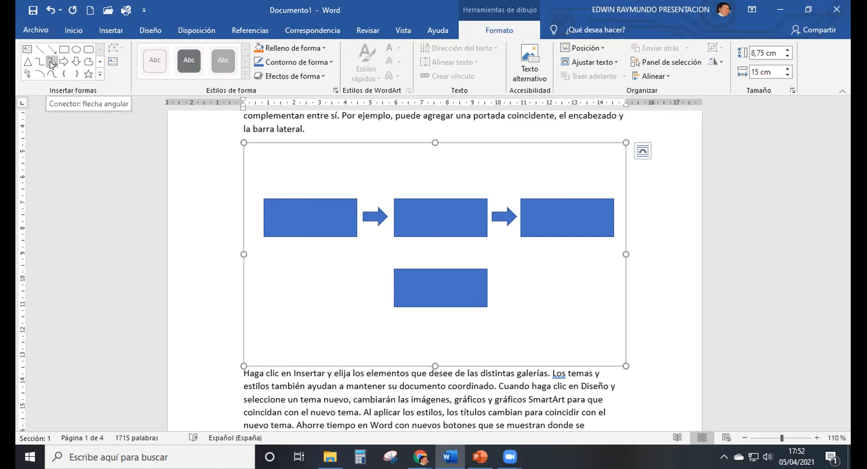
# Draw an elbow arrow connector about 10.06 cm wide from the right rectangle's bottom edge to the left rectangle's bottom edge.
pyautogui.click(99, 75)
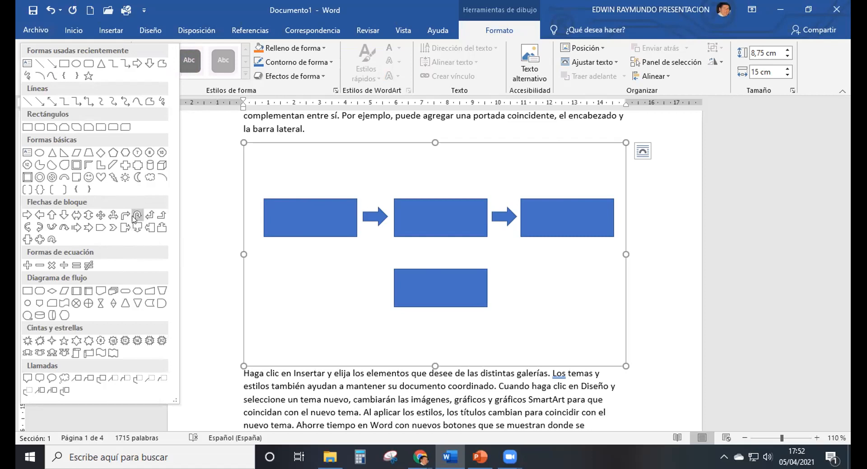
pyautogui.click(77, 105)
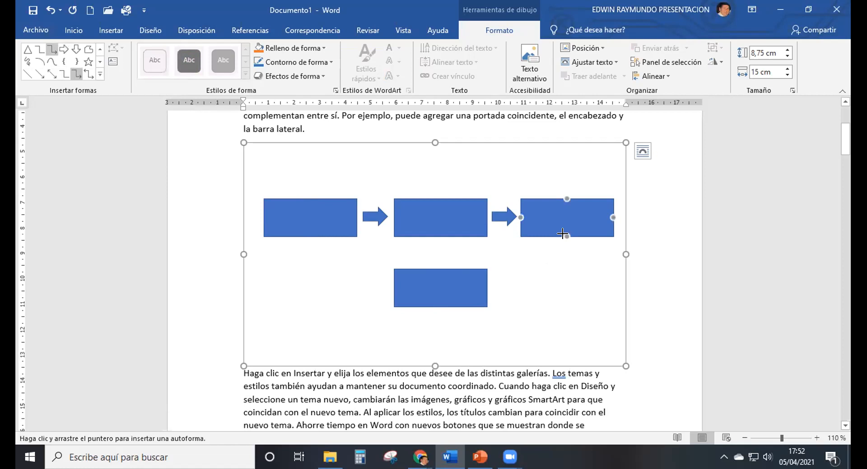
pyautogui.moveTo(562, 233)
pyautogui.mouseDown()
pyautogui.moveTo(555, 350)
pyautogui.moveTo(387, 369)
pyautogui.moveTo(291, 343)
pyautogui.moveTo(273, 302)
pyautogui.moveTo(306, 228)
pyautogui.moveTo(323, 341)
pyautogui.moveTo(550, 300)
pyautogui.moveTo(540, 348)
pyautogui.moveTo(524, 350)
pyautogui.moveTo(551, 309)
pyautogui.moveTo(540, 349)
pyautogui.moveTo(524, 366)
pyautogui.moveTo(394, 355)
pyautogui.moveTo(419, 341)
pyautogui.moveTo(349, 339)
pyautogui.moveTo(361, 347)
pyautogui.moveTo(559, 335)
pyautogui.moveTo(527, 302)
pyautogui.moveTo(526, 313)
pyautogui.moveTo(521, 283)
pyautogui.moveTo(521, 312)
pyautogui.moveTo(507, 330)
pyautogui.moveTo(476, 340)
pyautogui.moveTo(363, 331)
pyautogui.moveTo(308, 235)
pyautogui.mouseUp()
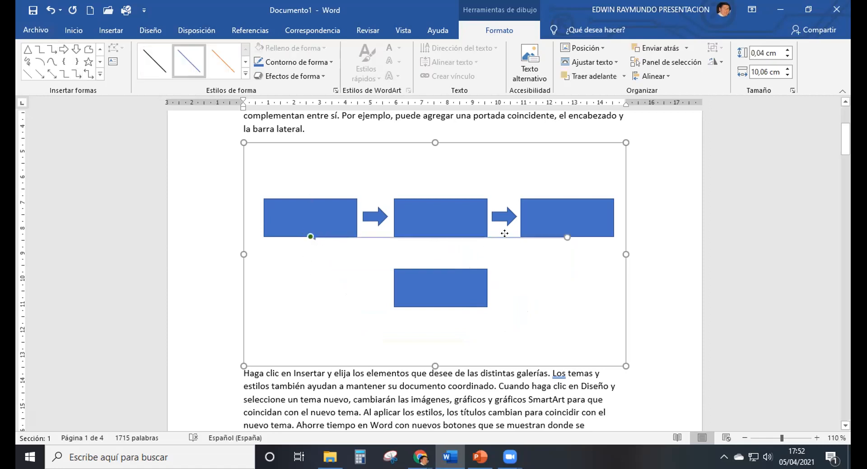
# Reattach the elbow connector between the lower rectangle's left side and the left rectangle's bottom edge, and delete it.
pyautogui.moveTo(504, 249); pyautogui.dragTo(503, 324)
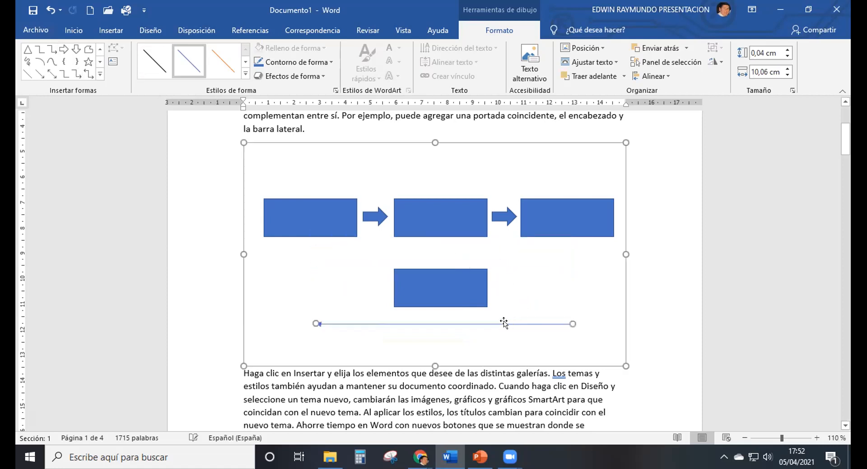
pyautogui.moveTo(314, 323); pyautogui.dragTo(310, 236)
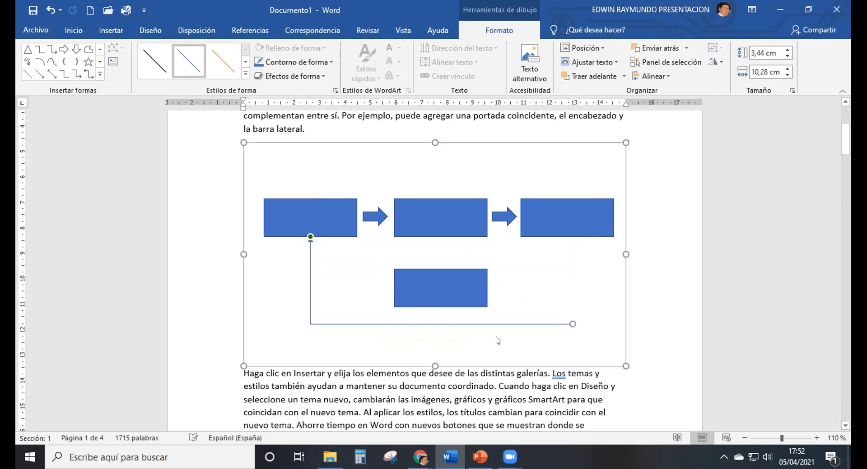
pyautogui.click(571, 294)
pyautogui.moveTo(573, 302)
pyautogui.mouseDown()
pyautogui.moveTo(431, 332)
pyautogui.moveTo(424, 331)
pyautogui.moveTo(440, 330)
pyautogui.moveTo(394, 287)
pyautogui.mouseUp()
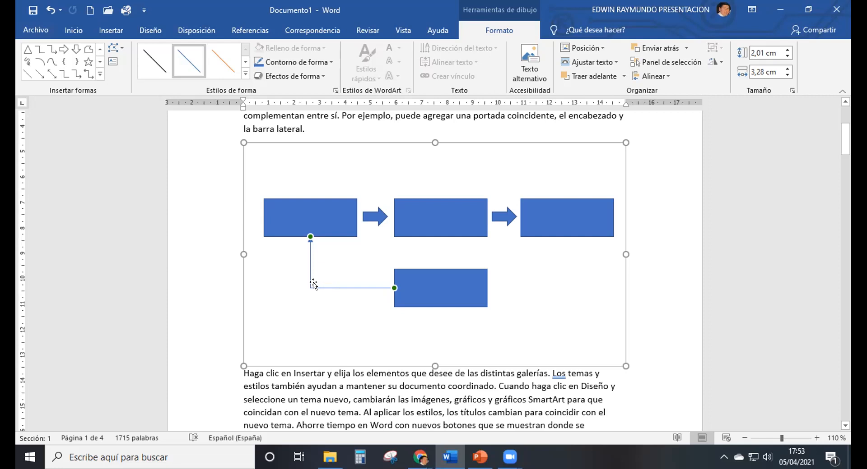
pyautogui.press('Delete')
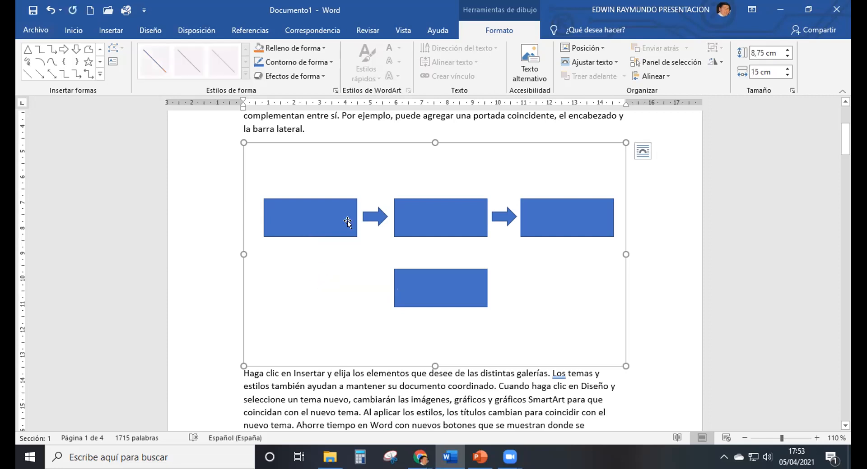
# Replace the block arrow between the left and middle rectangles with a straight arrow connector about 1.46 cm long joining their facing sides.
pyautogui.click(375, 216)
pyautogui.press('Delete')
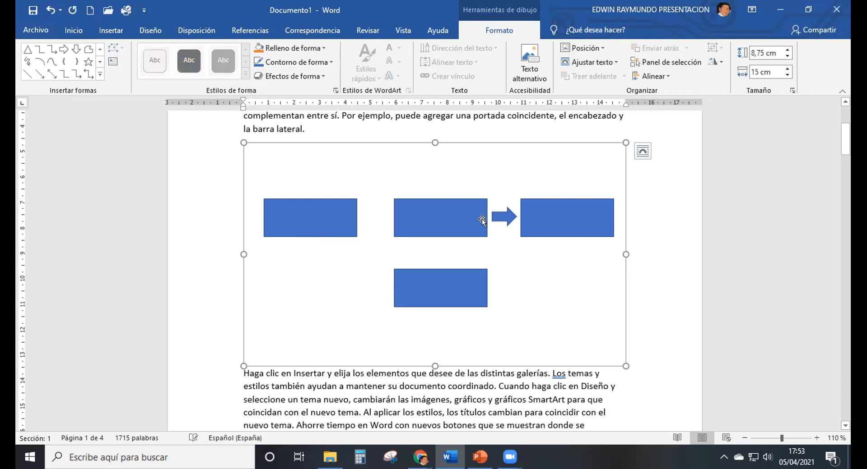
pyautogui.click(348, 222)
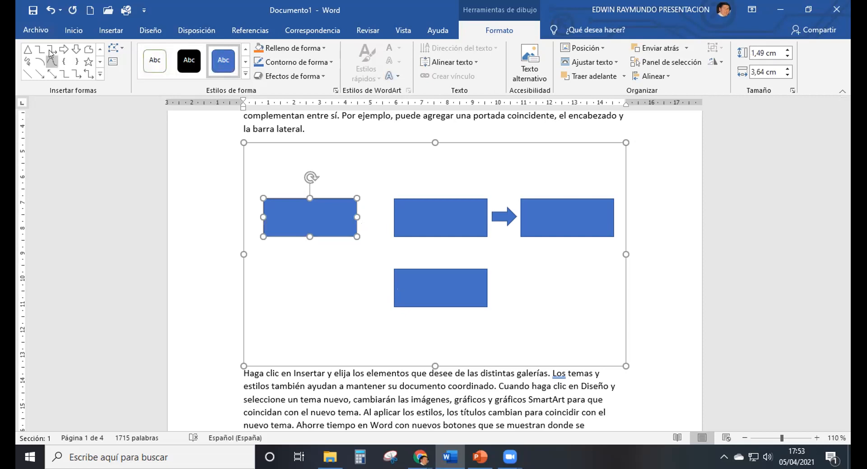
pyautogui.click(40, 75)
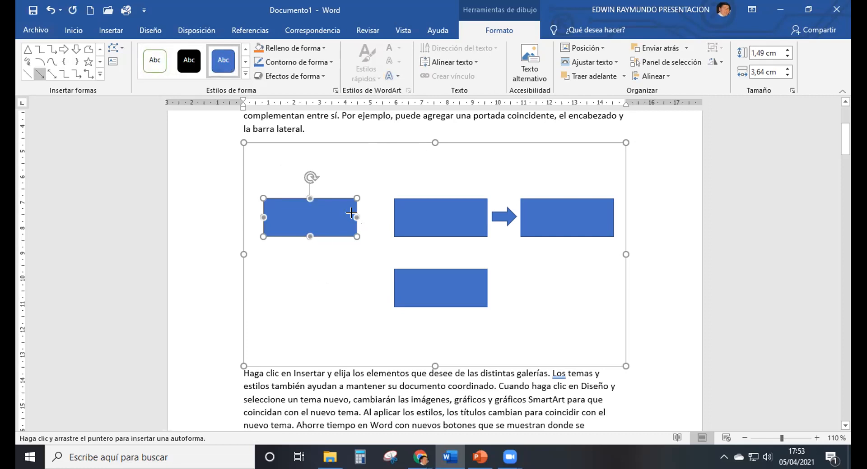
pyautogui.moveTo(357, 218); pyautogui.dragTo(389, 214)
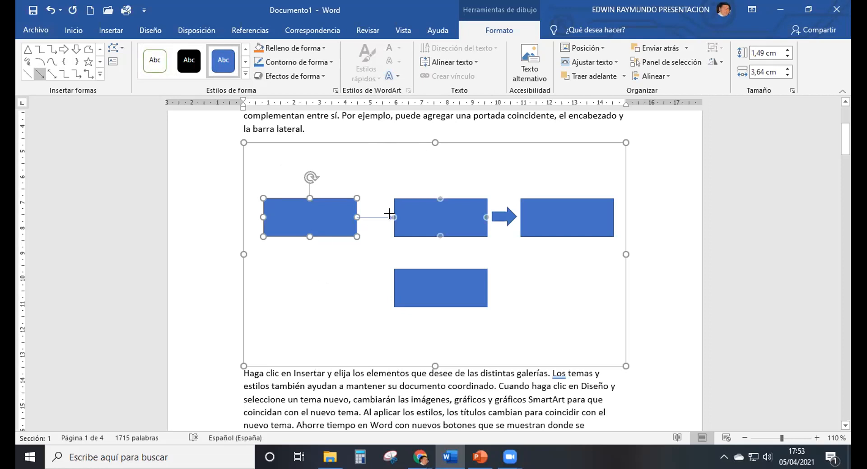
pyautogui.moveTo(390, 214); pyautogui.dragTo(394, 215)
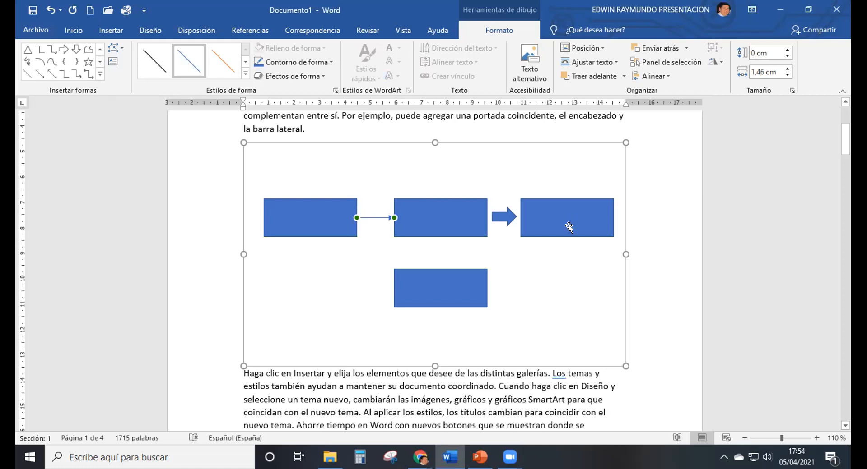
# Draw an elbow arrow connector from the right rectangle's bottom edge to the lower rectangle's right side, shifting its bend beneath the right rectangle's centre.
pyautogui.click(552, 225)
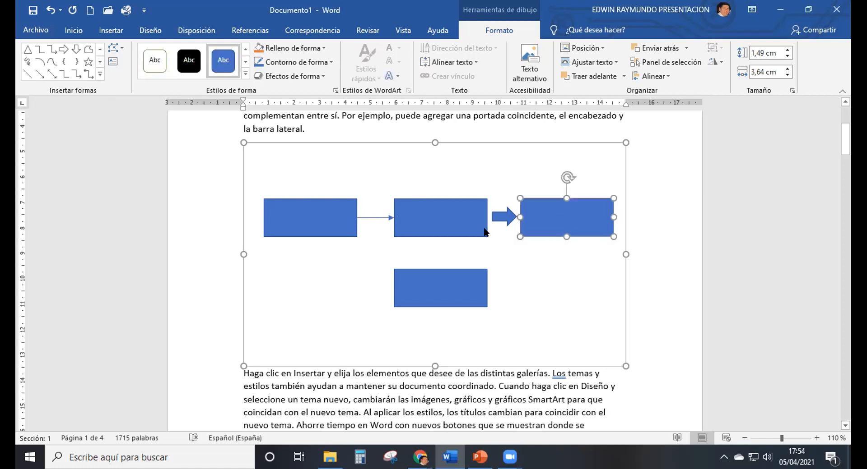
pyautogui.click(77, 73)
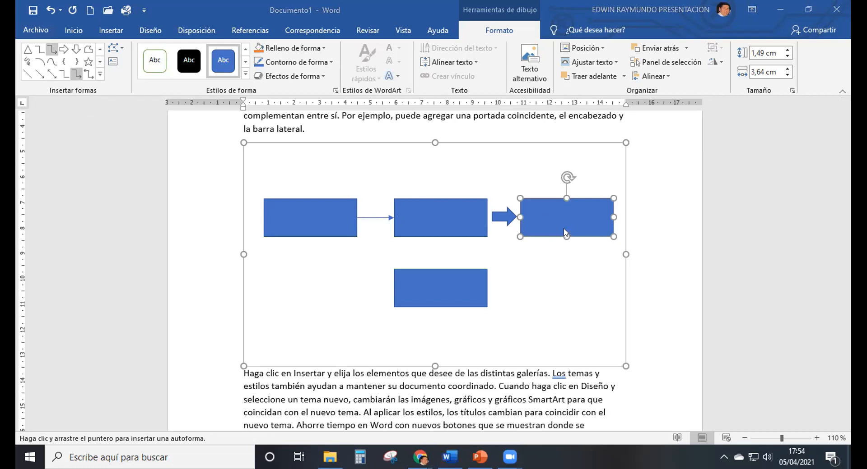
pyautogui.moveTo(561, 246); pyautogui.dragTo(484, 286)
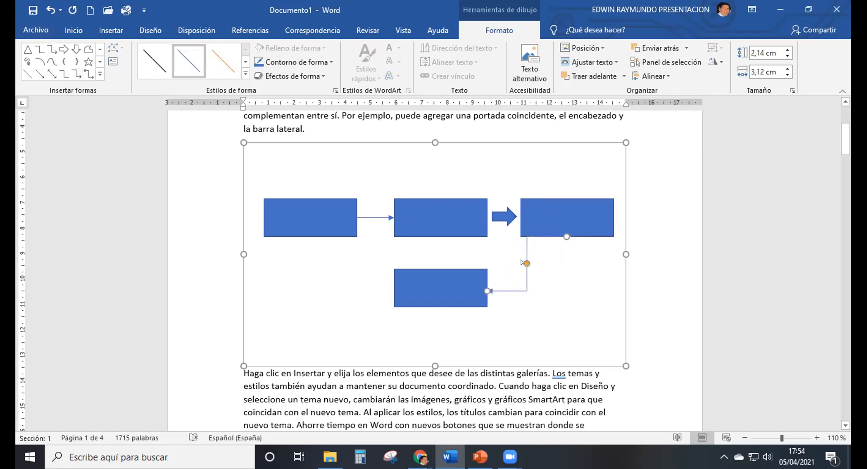
pyautogui.moveTo(526, 262)
pyautogui.mouseDown()
pyautogui.moveTo(559, 267)
pyautogui.moveTo(564, 282)
pyautogui.mouseUp()
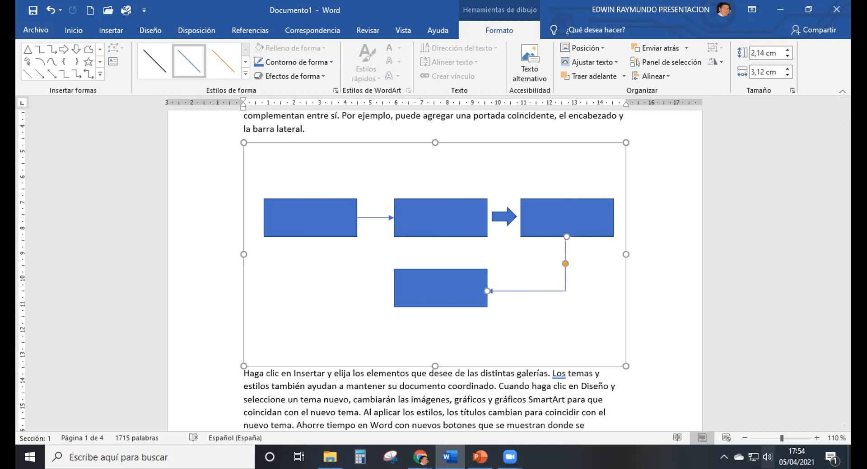
# Raise the system's headphone volume to 72.
pyautogui.click(766, 456)
pyautogui.scroll(6, 759, 449)
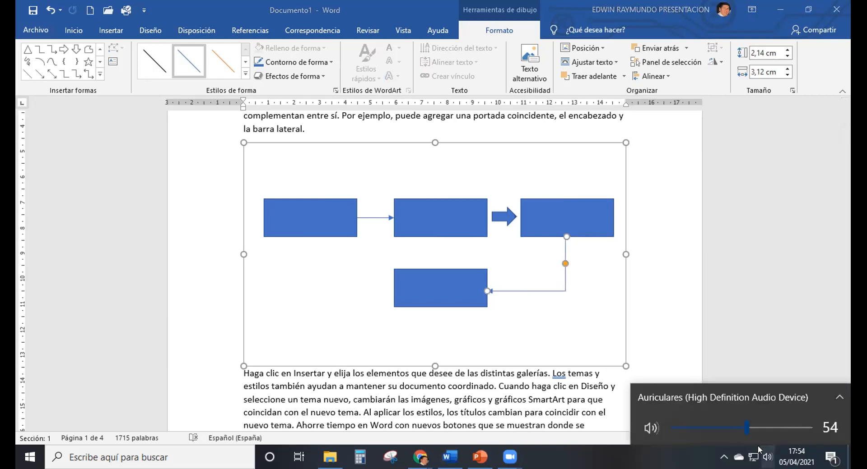
pyautogui.scroll(2, 759, 449)
pyautogui.scroll(3, 753, 444)
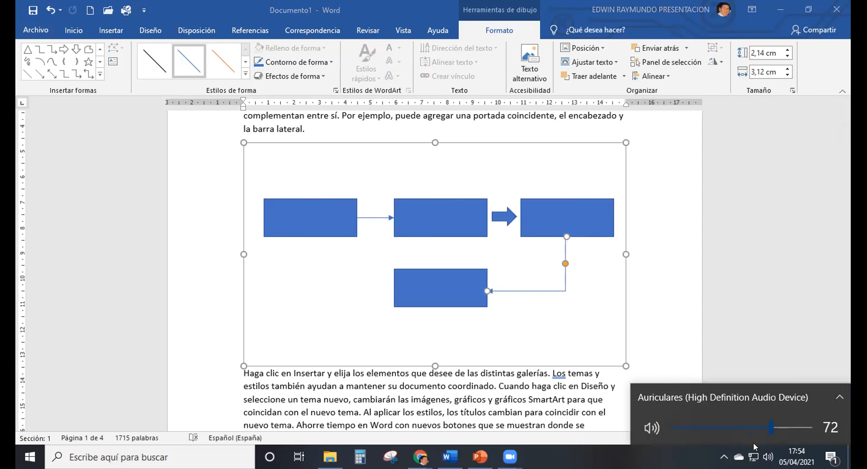
# Lower the system's headphone volume to 6.
pyautogui.scroll(-17, 753, 443)
pyautogui.scroll(-17, 749, 448)
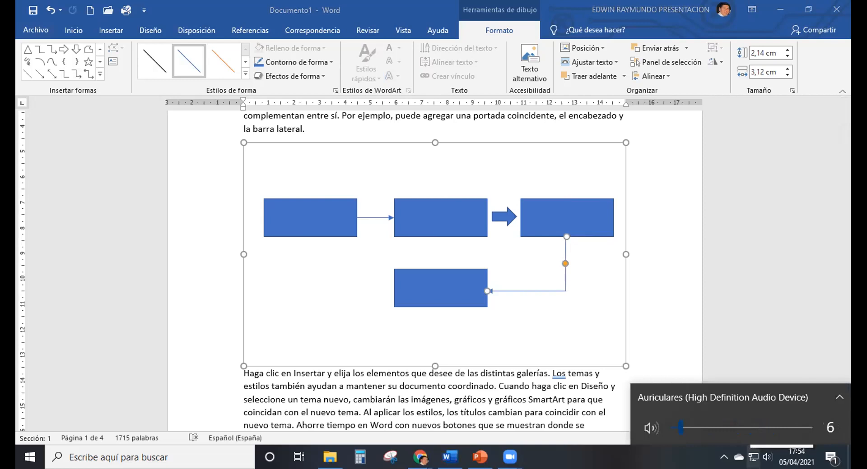
pyautogui.click(565, 261)
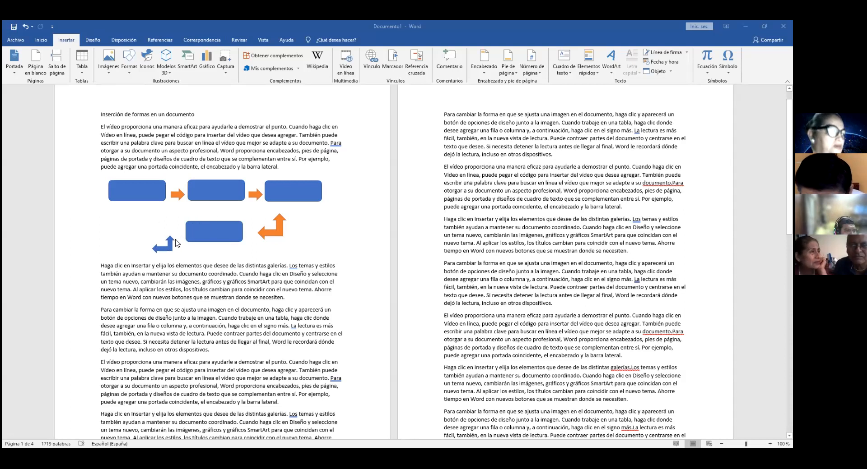
# Delete the orange bent double-headed arrow between the upper-right rectangle and the lower rectangle.
pyautogui.click(166, 249)
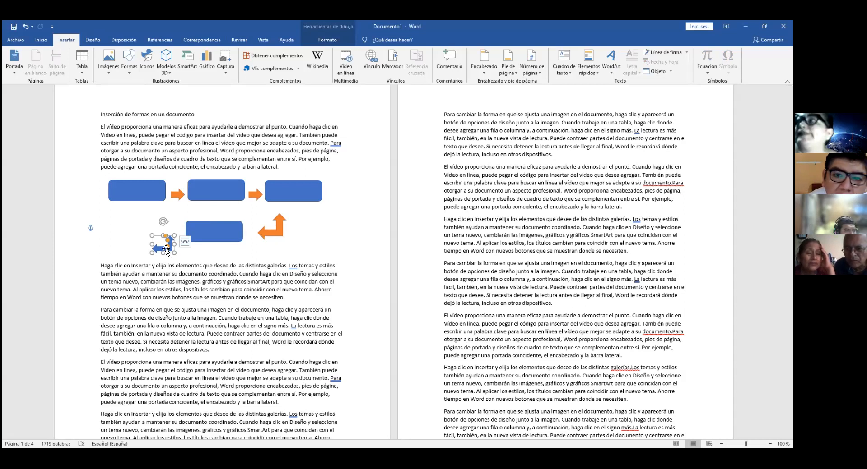
pyautogui.click(302, 259)
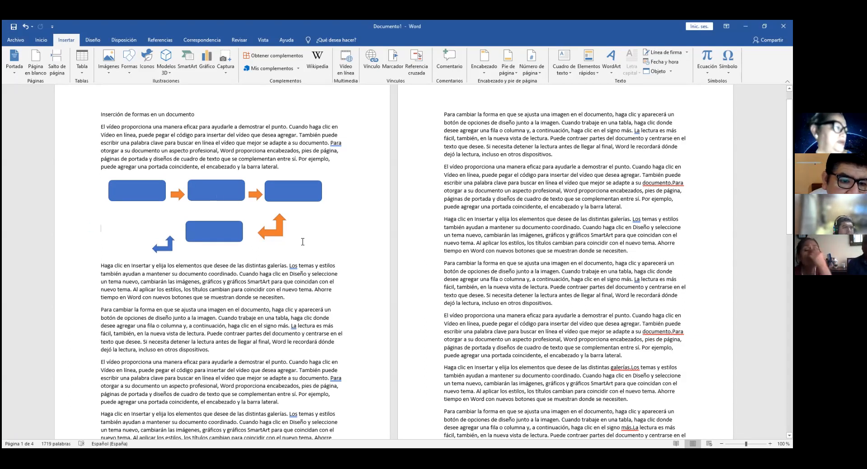
pyautogui.click(277, 233)
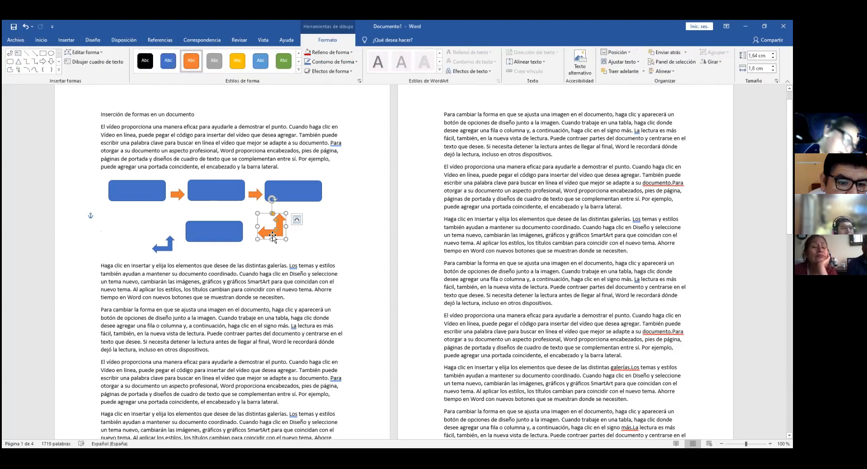
pyautogui.press('Delete')
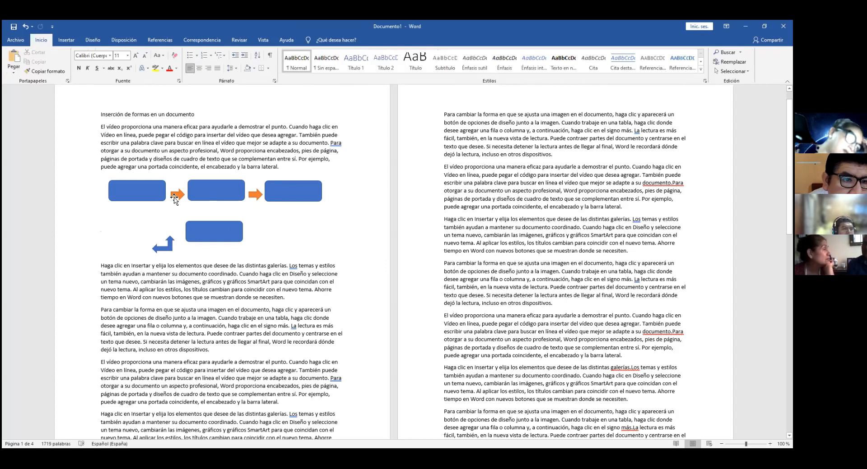
# Draw an elbow arrow connector about 1.85 cm high and 3.55 cm wide from the upper-right rectangle's bottom edge to the lower rectangle's right end.
pyautogui.click(288, 196)
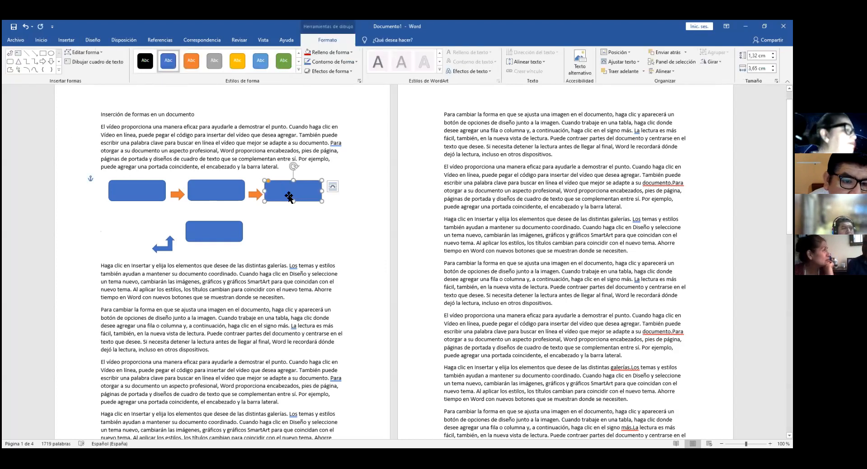
pyautogui.click(34, 62)
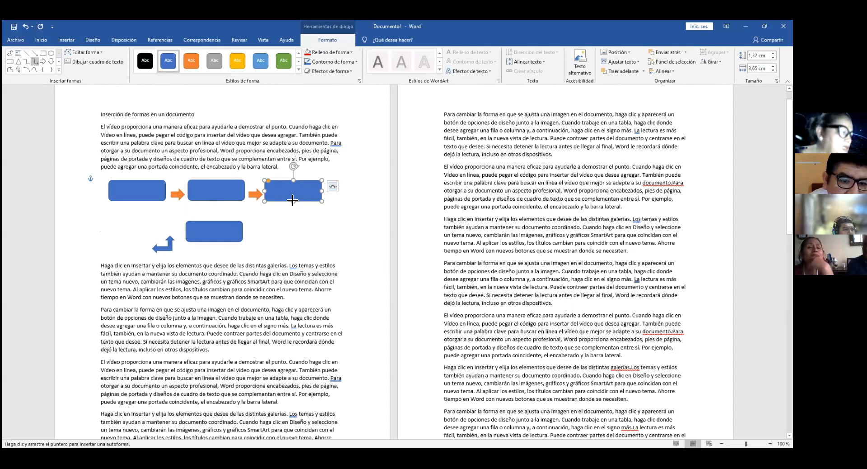
pyautogui.moveTo(292, 200); pyautogui.dragTo(238, 231)
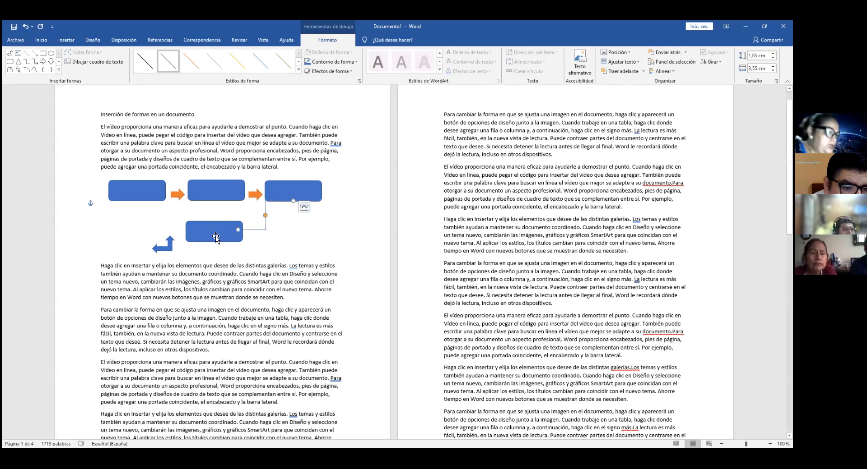
# Move the elbow connector clear of both rectangles and adjust its ends to make it about 1.96 cm high and 3.25 cm wide.
pyautogui.click(216, 237)
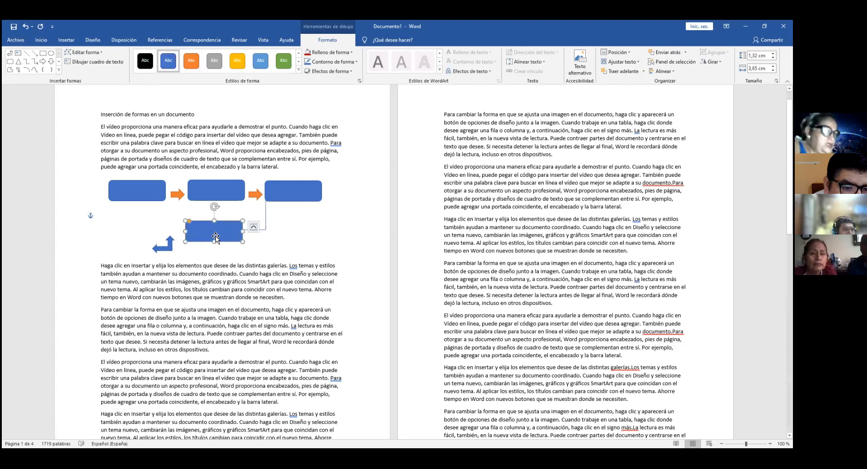
pyautogui.click(264, 226)
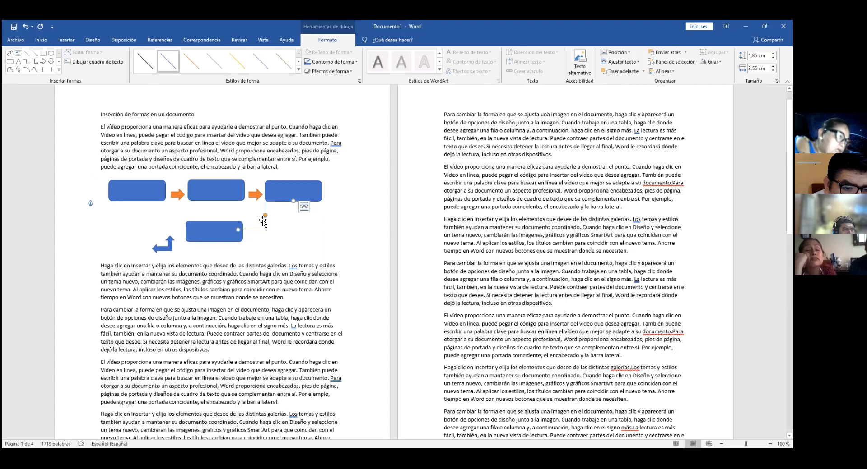
pyautogui.moveTo(262, 225); pyautogui.dragTo(284, 237)
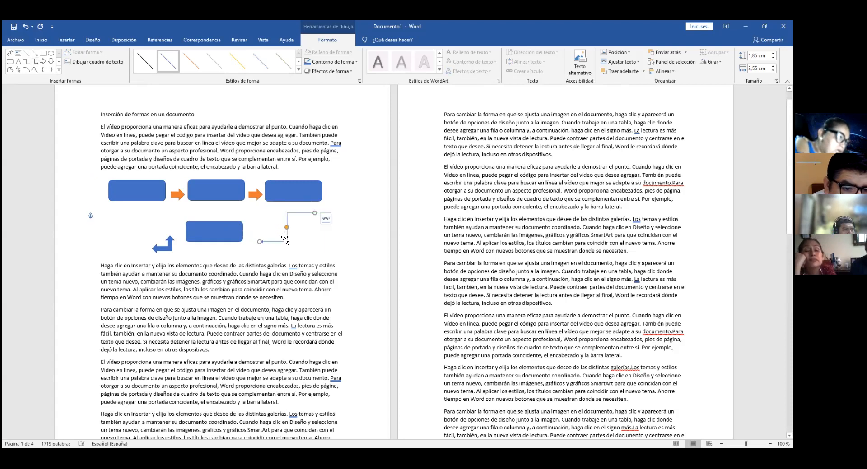
pyautogui.click(289, 200)
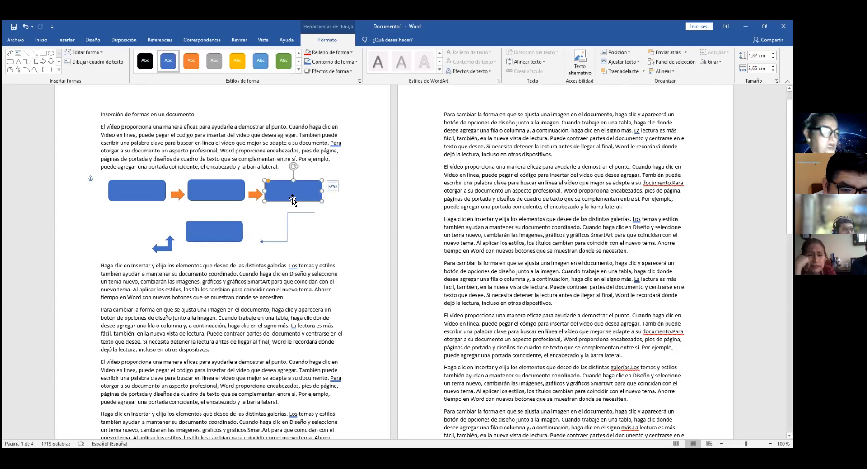
pyautogui.click(312, 213)
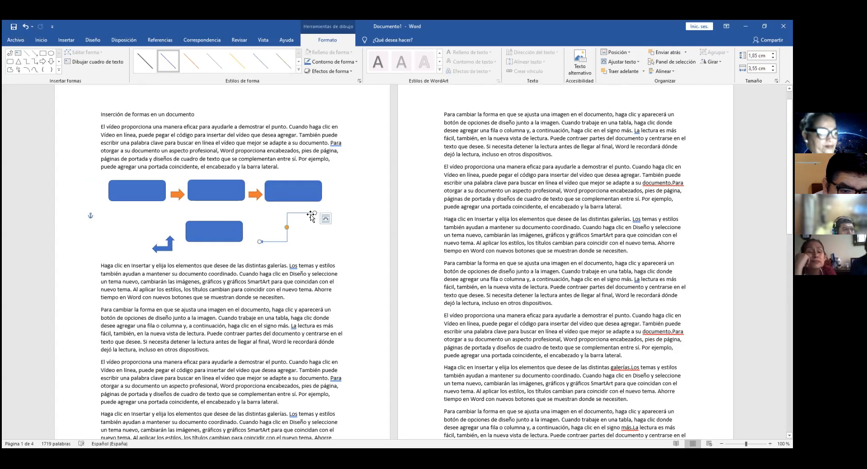
pyautogui.moveTo(314, 211)
pyautogui.mouseDown()
pyautogui.moveTo(294, 202)
pyautogui.moveTo(294, 184)
pyautogui.moveTo(295, 204)
pyautogui.moveTo(309, 213)
pyautogui.mouseUp()
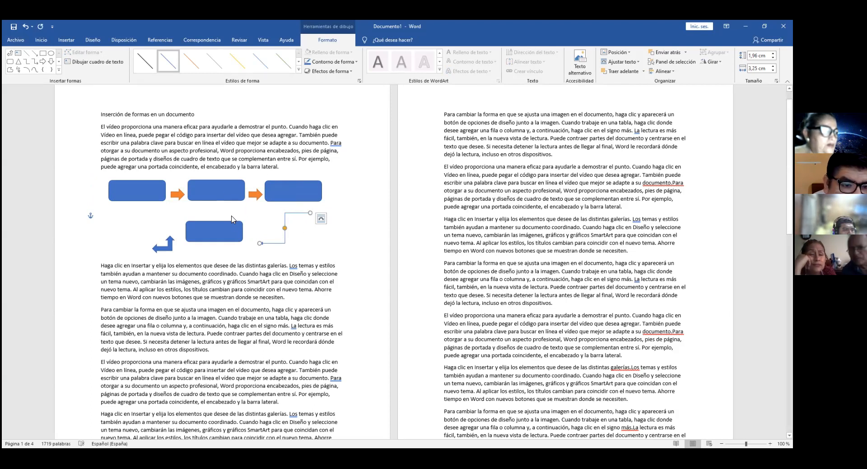
# Show the paragraph and formatting marks throughout the document.
pyautogui.click(144, 197)
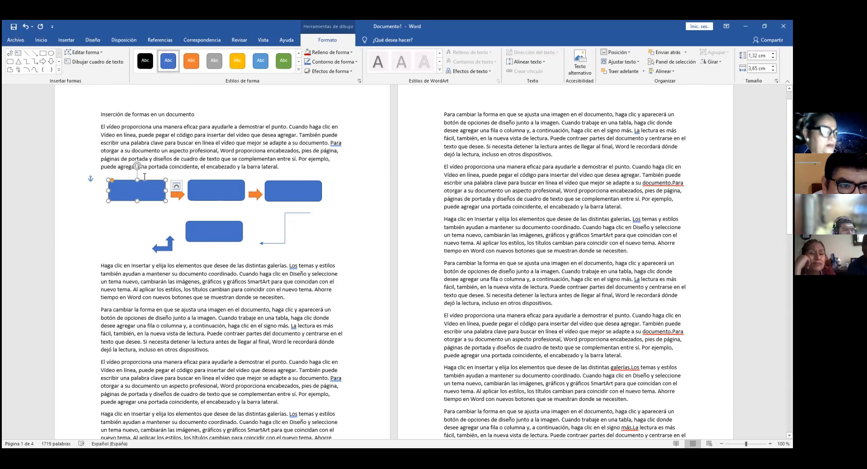
pyautogui.click(41, 41)
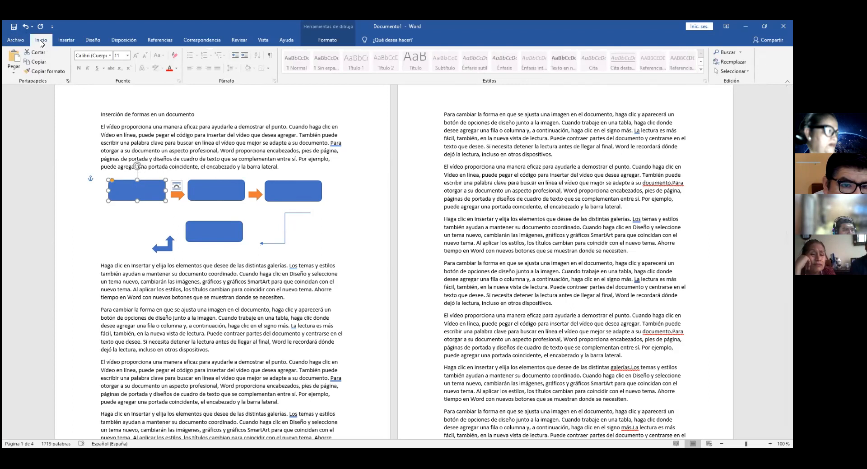
pyautogui.click(270, 56)
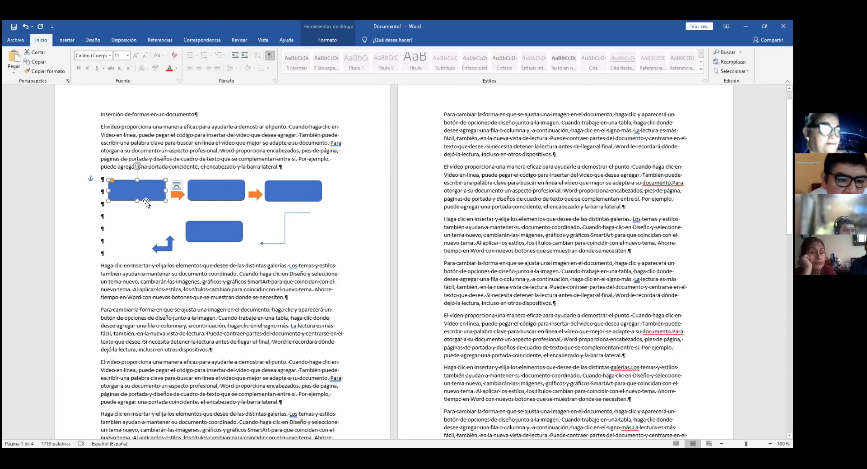
# Select all four rectangles, the two orange arrows, the elbow connector and the blue bent arrow together, and delete them.
pyautogui.click(235, 232)
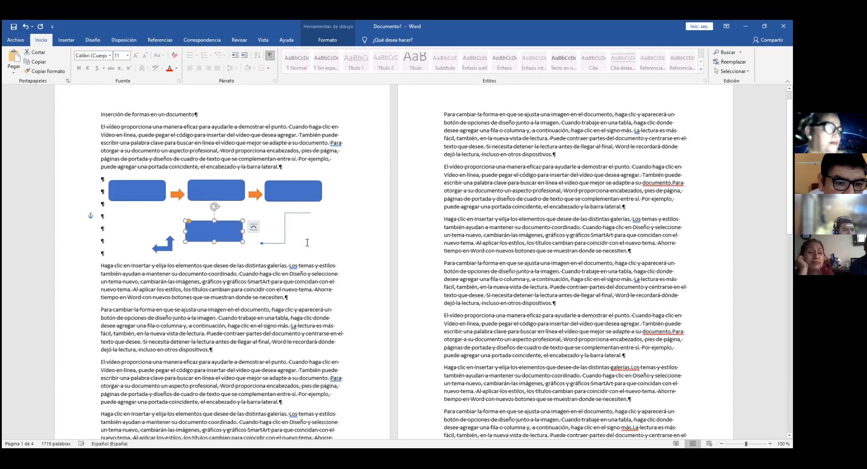
pyautogui.click(148, 198)
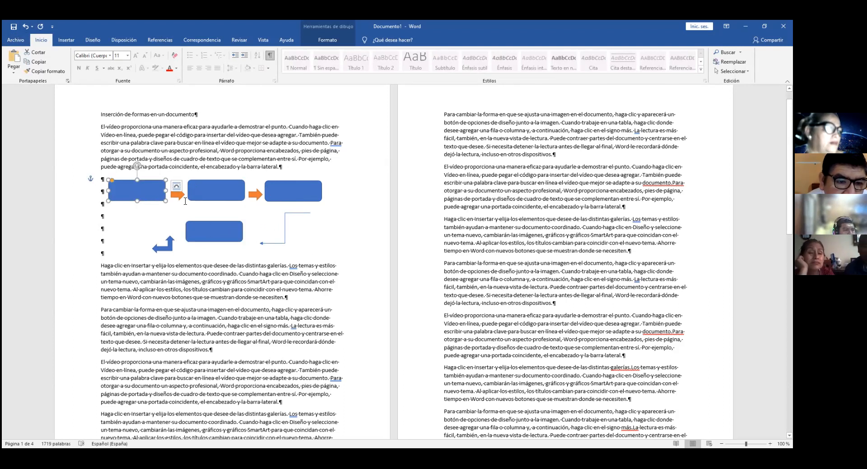
pyautogui.click(176, 186)
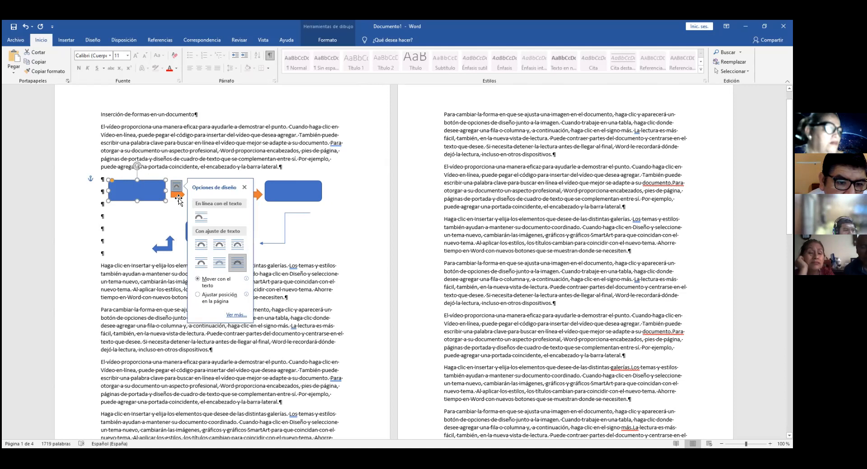
pyautogui.click(178, 197)
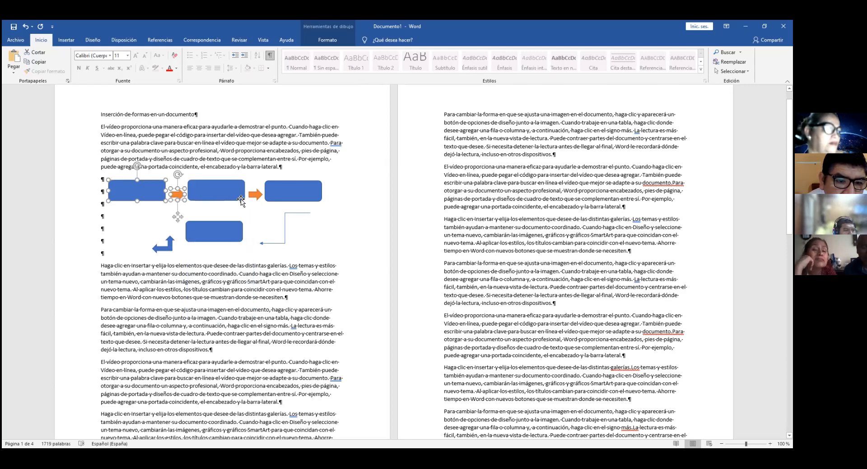
pyautogui.keyDown('shift'); pyautogui.click(230, 197); pyautogui.keyUp('shift')
pyautogui.keyDown('shift'); pyautogui.click(295, 197); pyautogui.keyUp('shift')
pyautogui.keyDown('shift'); pyautogui.click(257, 195); pyautogui.keyUp('shift')
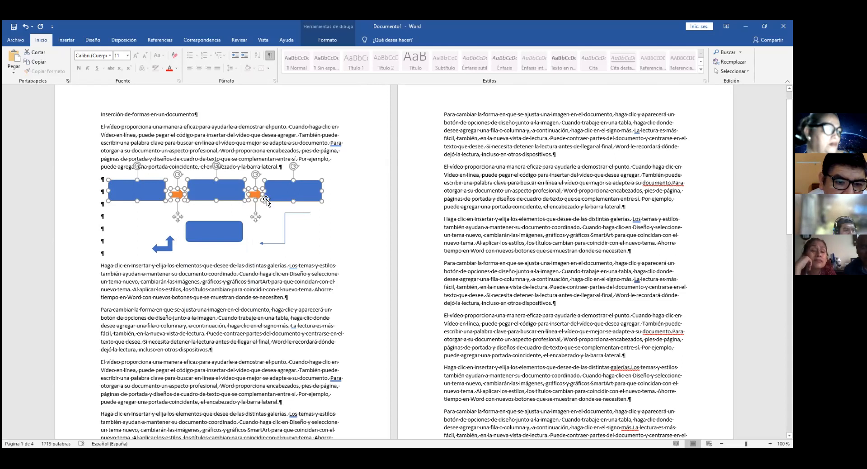
pyautogui.keyDown('shift'); pyautogui.click(282, 235); pyautogui.keyUp('shift')
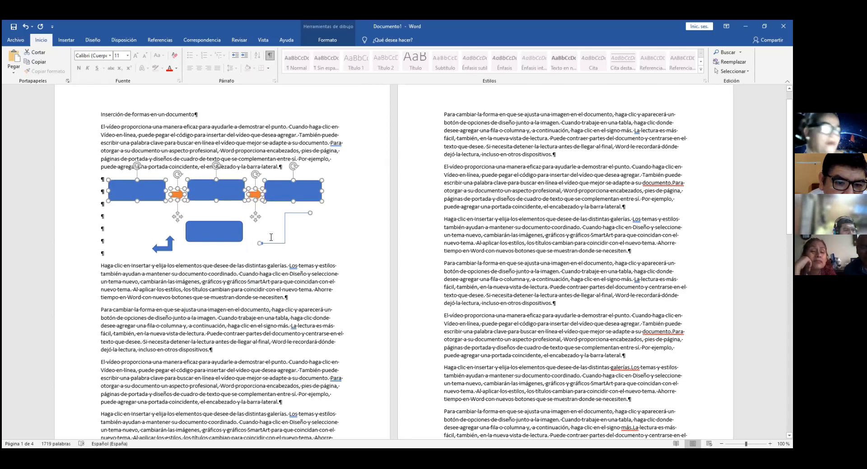
pyautogui.keyDown('shift'); pyautogui.click(217, 242); pyautogui.keyUp('shift')
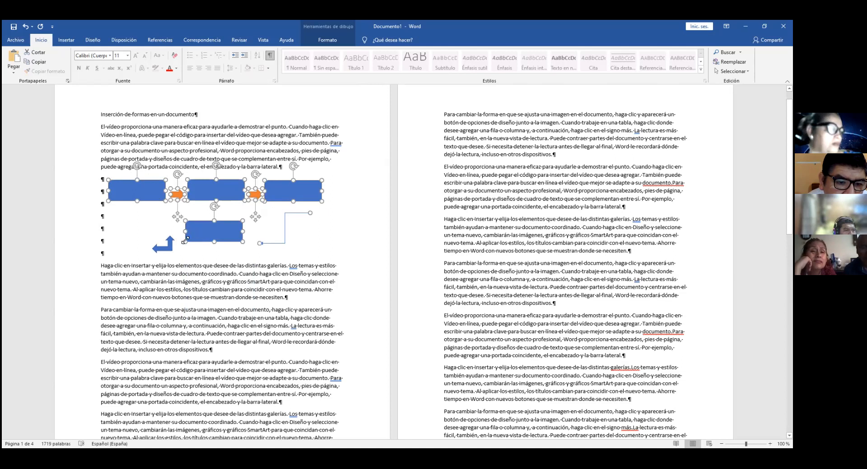
pyautogui.keyDown('shift'); pyautogui.click(167, 248); pyautogui.keyUp('shift')
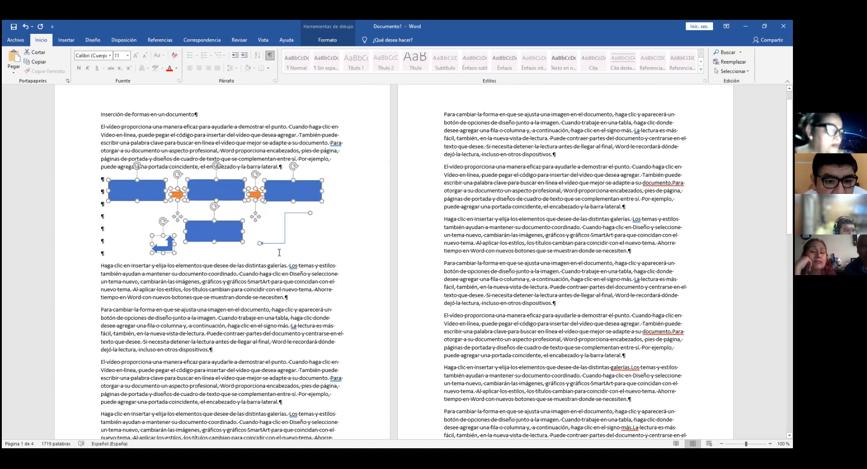
pyautogui.press('Delete')
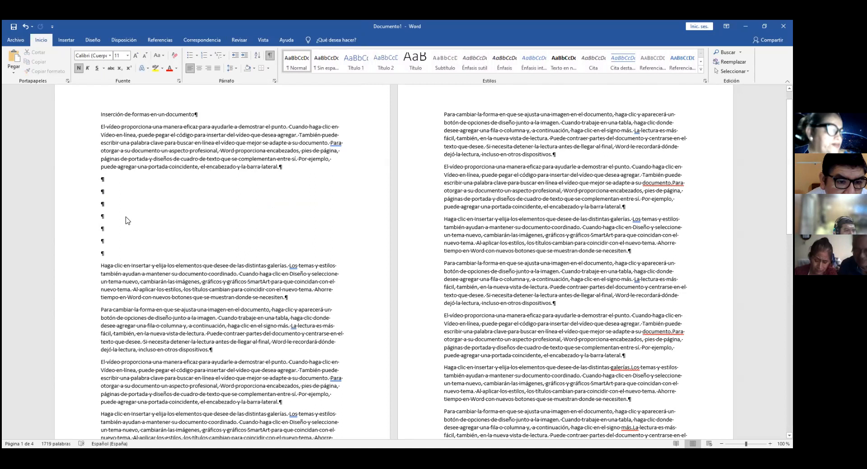
# Delete all the empty paragraphs between the first body paragraph and the one beginning "Haga clic en Insertar".
pyautogui.click(99, 182)
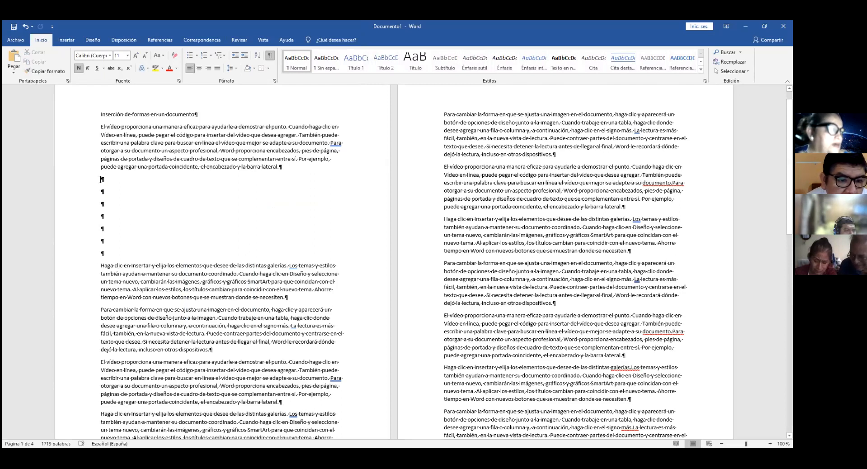
pyautogui.keyDown('shift'); pyautogui.click(111, 248); pyautogui.keyUp('shift')
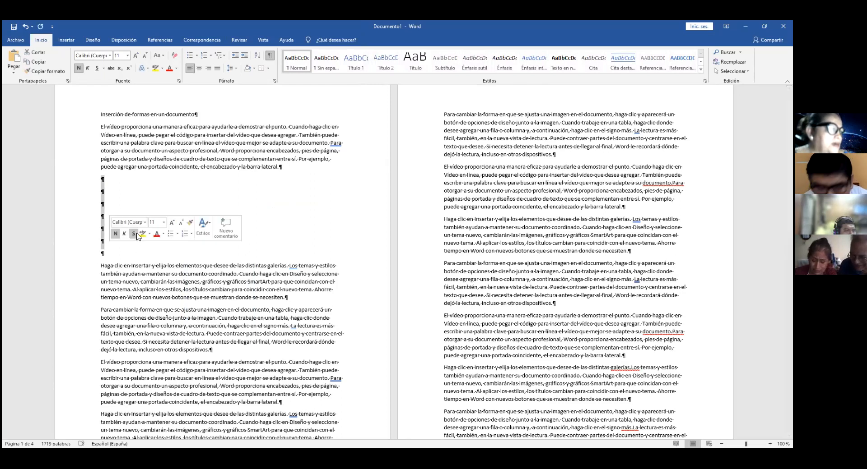
pyautogui.press('Delete')
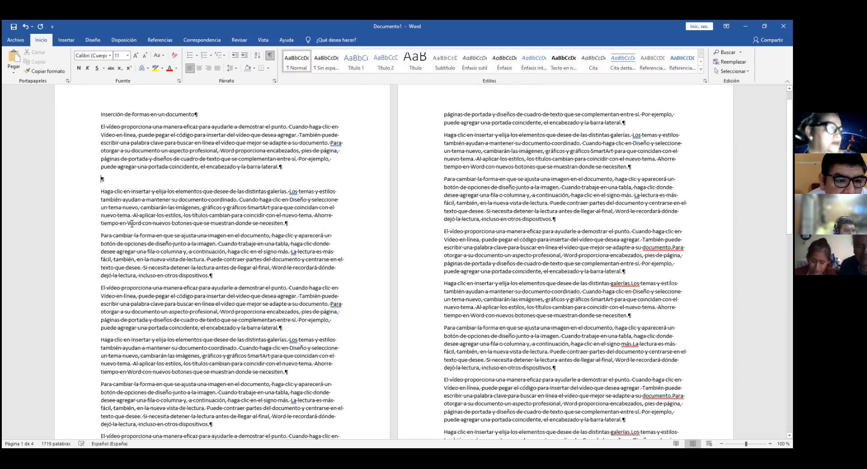
pyautogui.press('Delete')
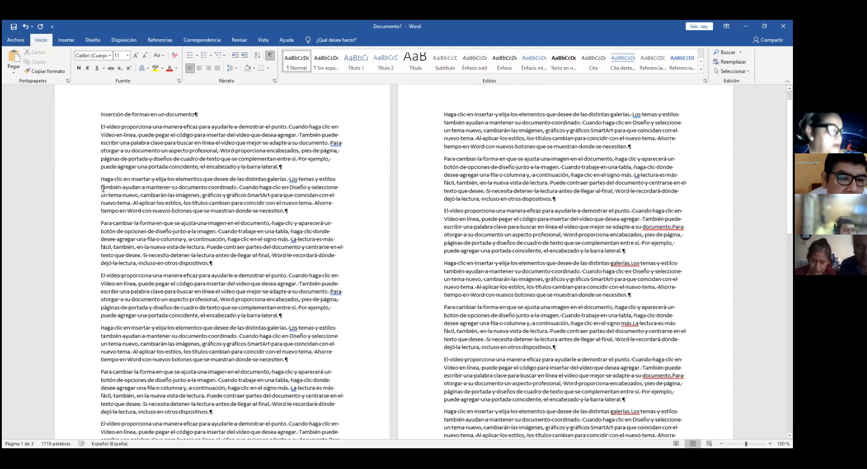
# Insert a new drawing canvas after the first body paragraph and bring up the canvas's context options.
pyautogui.click(64, 40)
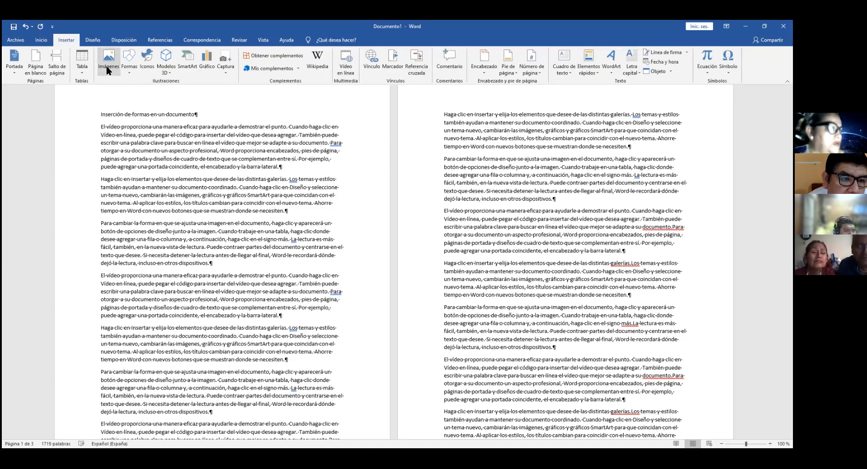
pyautogui.click(129, 74)
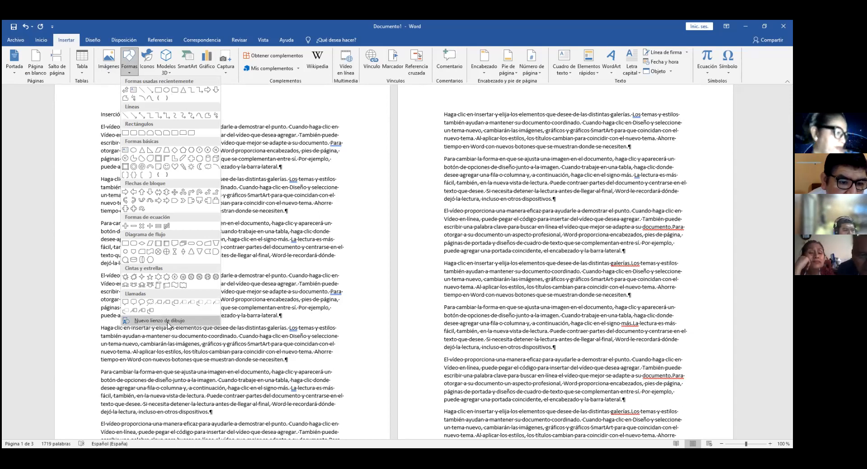
pyautogui.click(168, 322)
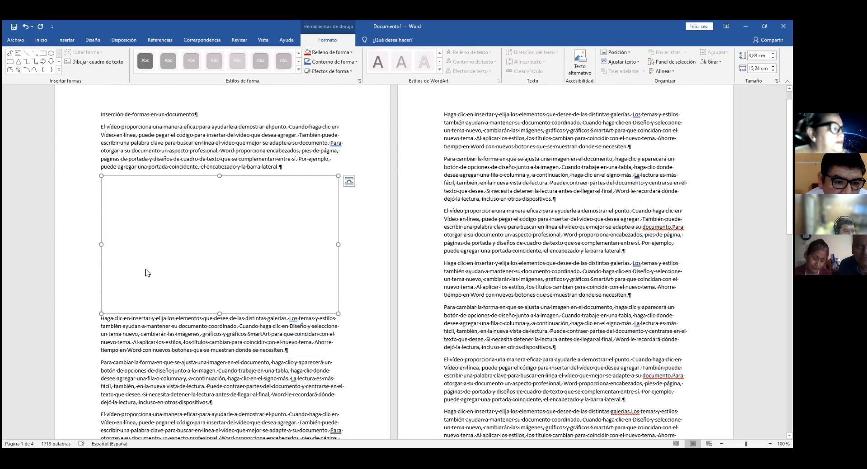
pyautogui.rightClick(133, 209)
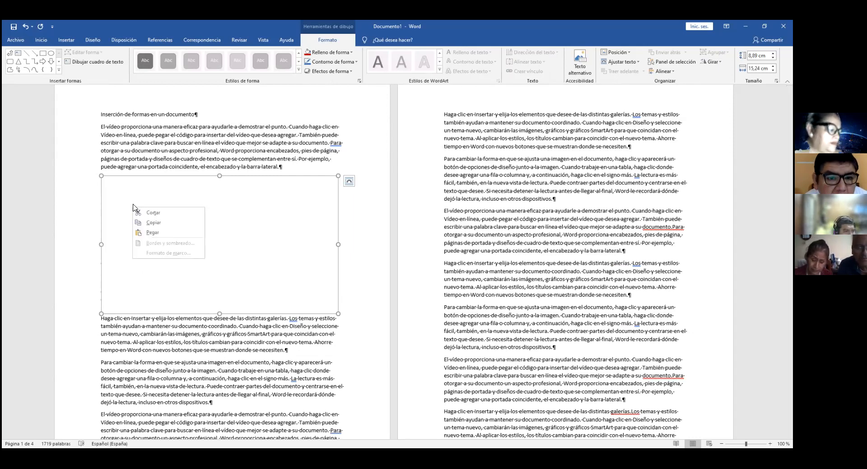
# Paste the four rectangles, two orange arrows, blue bent arrow and elbow connector into the drawing canvas.
pyautogui.click(158, 234)
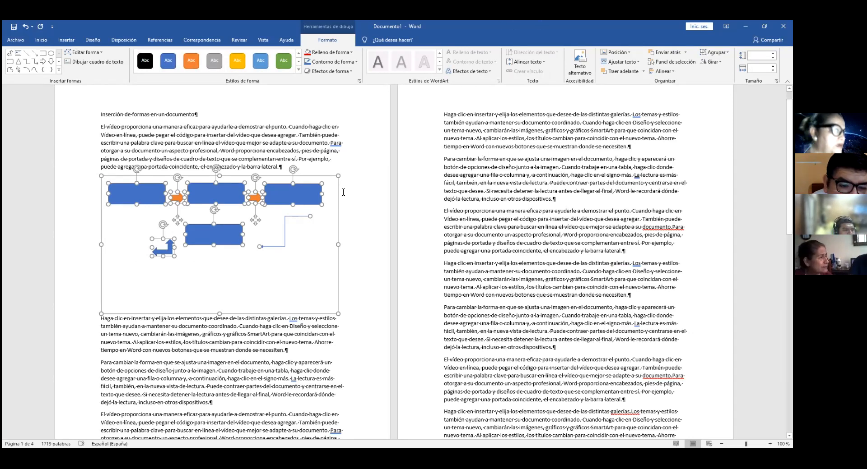
pyautogui.click(315, 239)
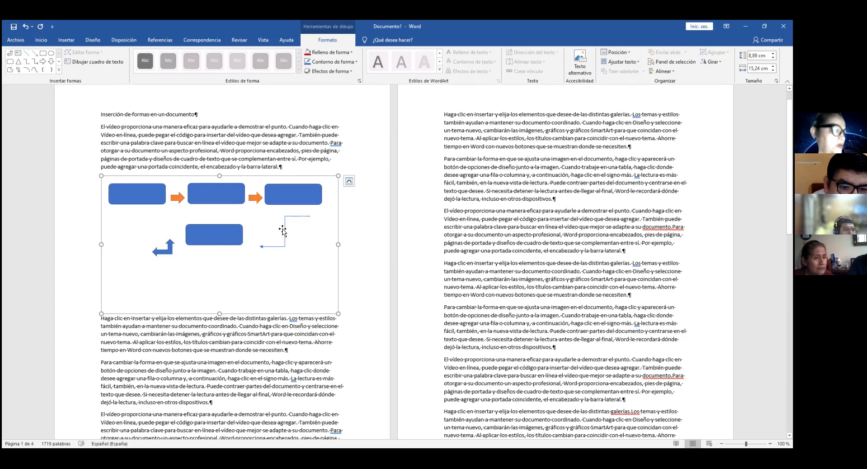
# Attach the elbow connector from the bottom of the upper row's third rectangle to the right side of the lower rectangle.
pyautogui.click(284, 231)
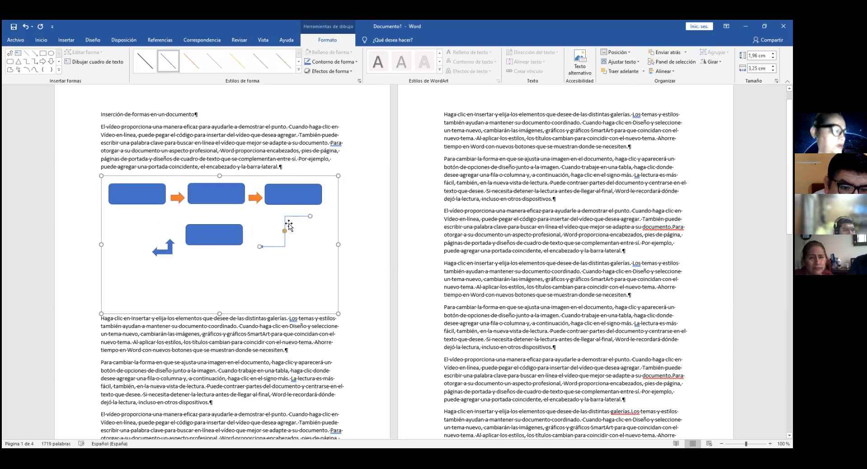
pyautogui.moveTo(309, 217); pyautogui.dragTo(293, 203)
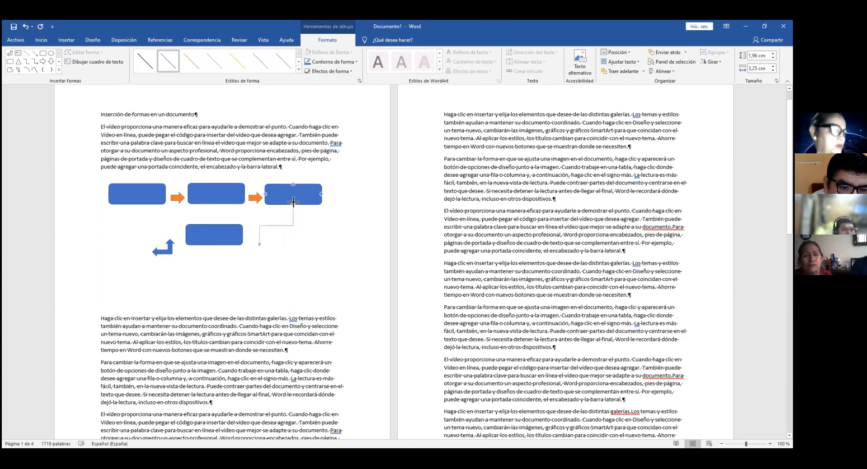
pyautogui.moveTo(294, 202); pyautogui.dragTo(293, 203)
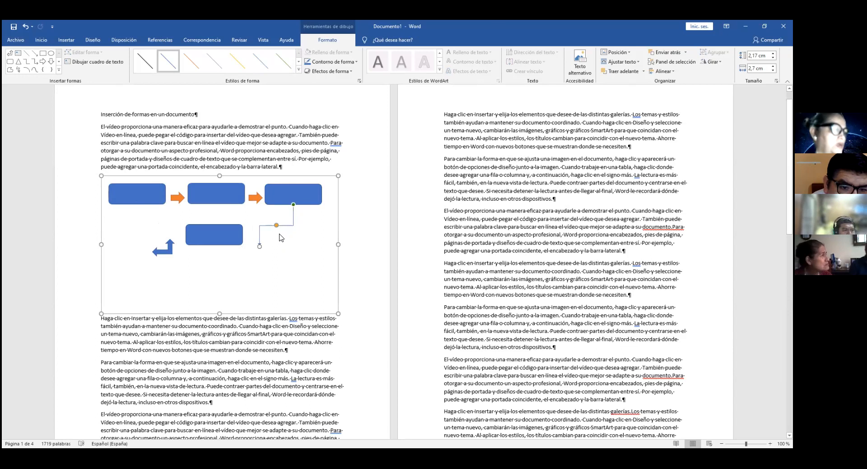
pyautogui.moveTo(257, 247); pyautogui.dragTo(237, 234)
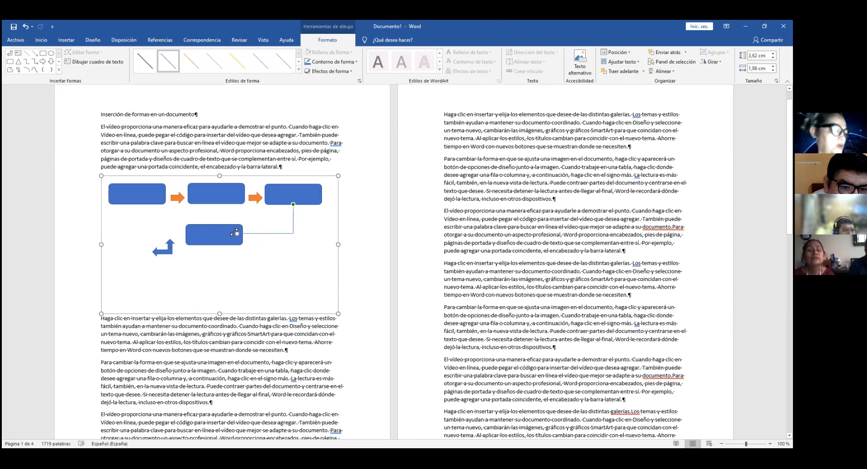
pyautogui.moveTo(236, 233); pyautogui.dragTo(242, 235)
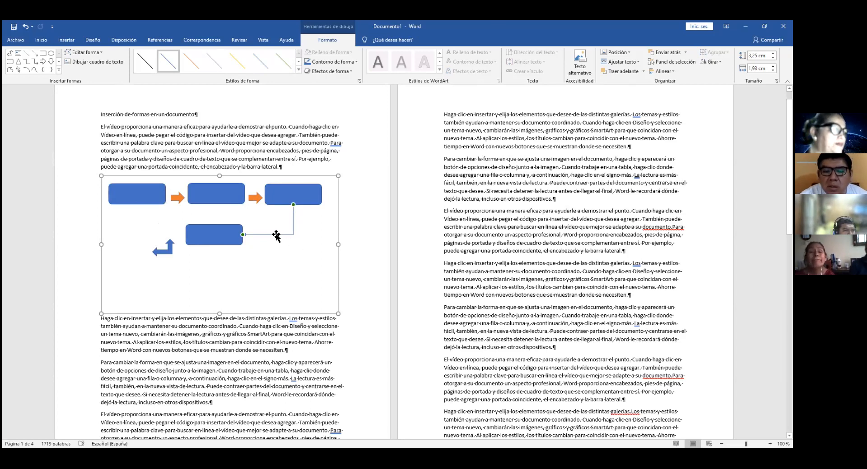
pyautogui.click(255, 238)
pyautogui.click(258, 235)
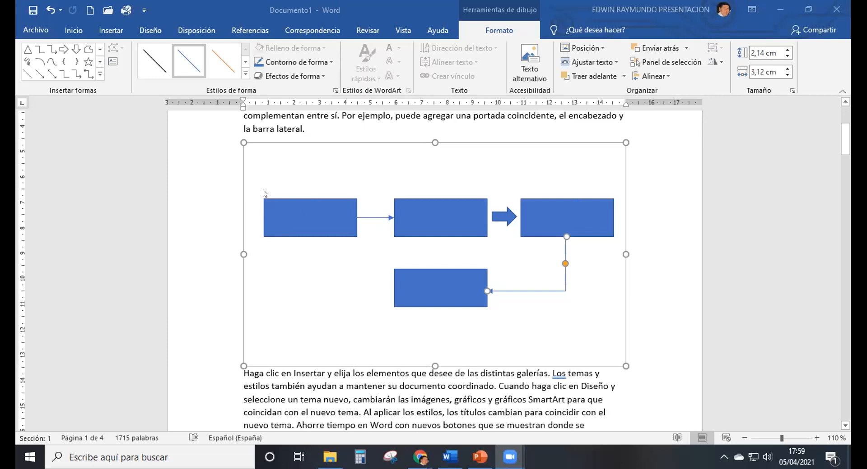
# Set the line weight of the elbow connector from the third rectangle to the lower rectangle to 3 pt.
pyautogui.click(240, 165)
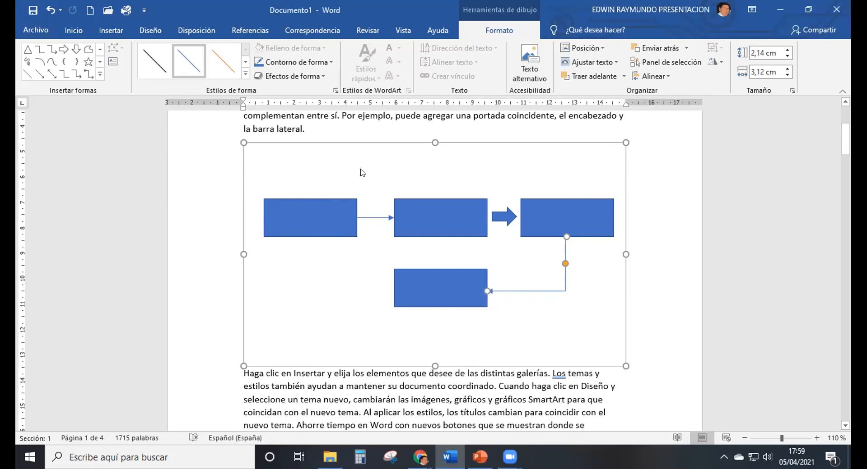
pyautogui.click(289, 63)
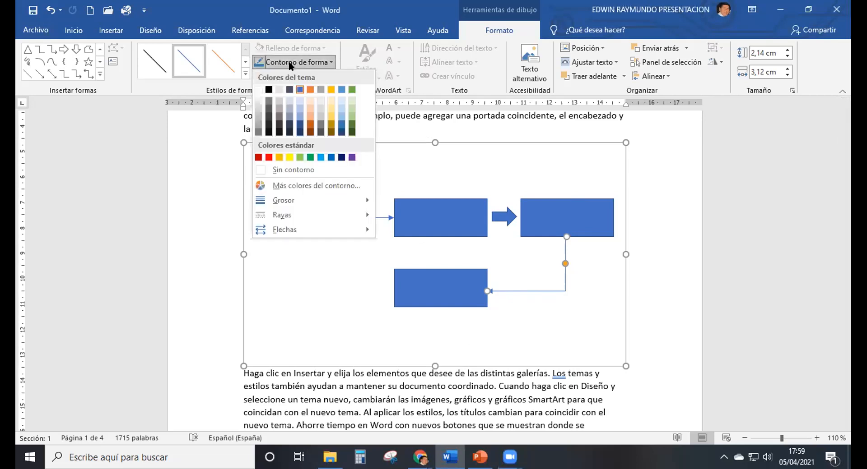
pyautogui.moveTo(306, 200)
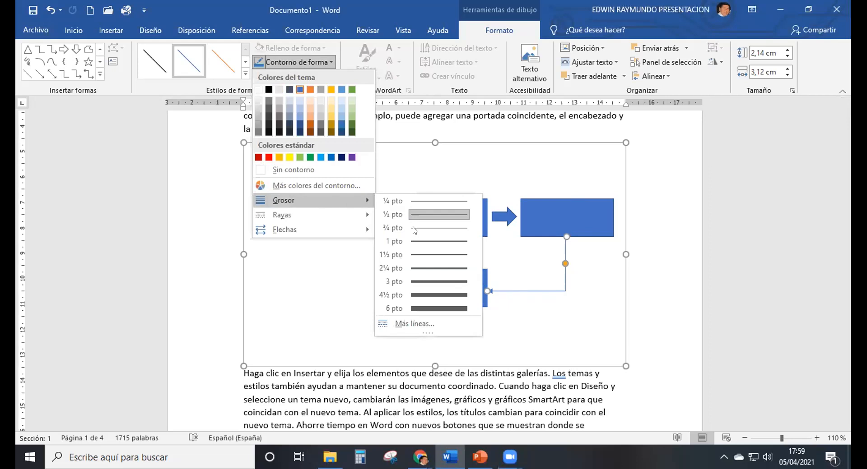
pyautogui.click(437, 282)
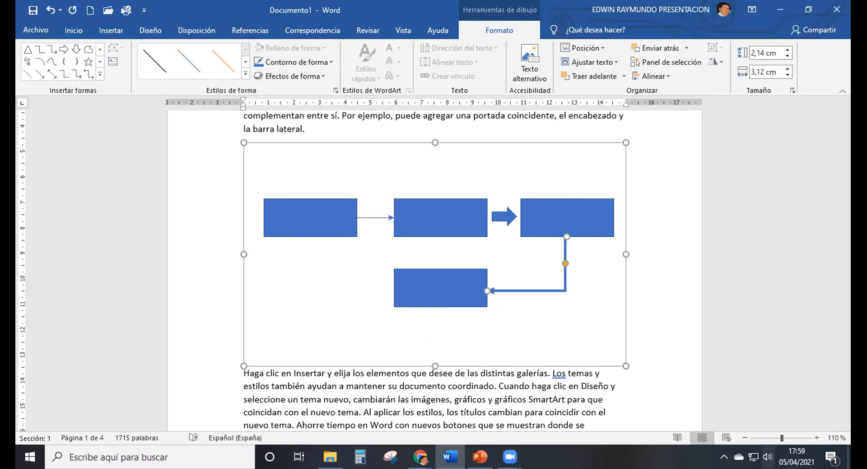
pyautogui.click(767, 457)
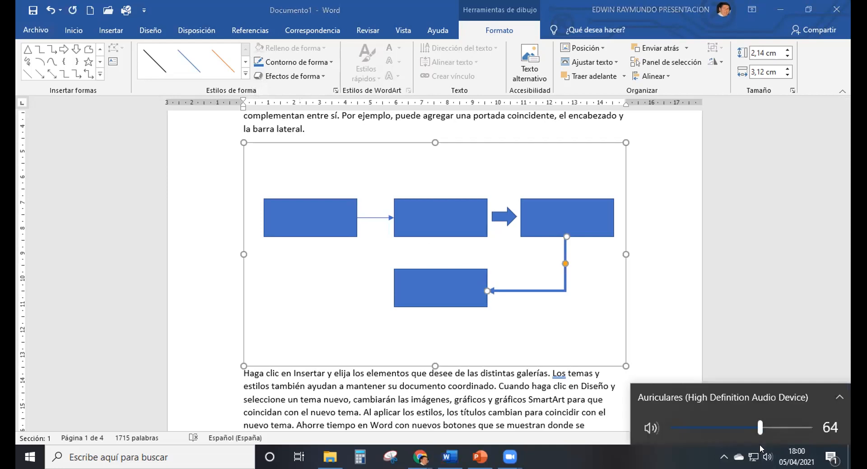
pyautogui.click(323, 277)
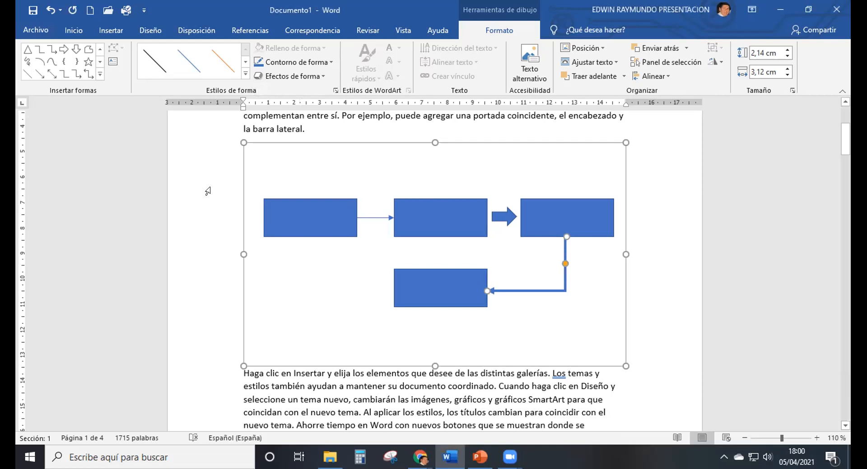
pyautogui.click(77, 75)
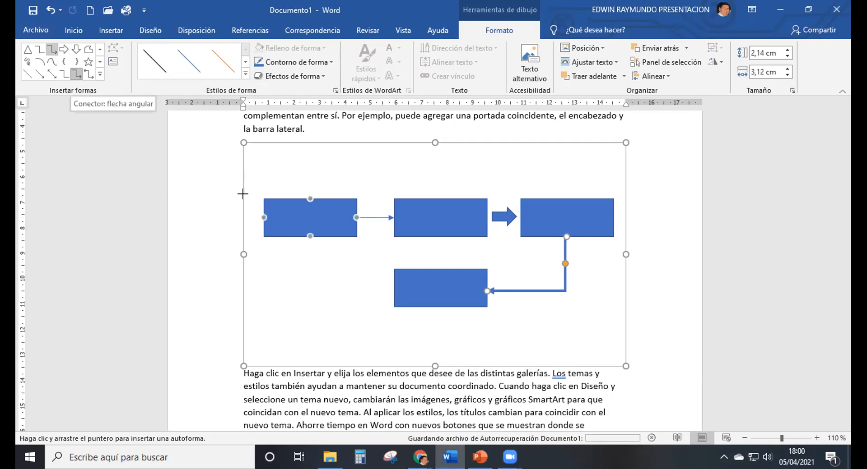
pyautogui.moveTo(306, 244)
pyautogui.mouseDown()
pyautogui.moveTo(305, 280)
pyautogui.moveTo(393, 288)
pyautogui.mouseUp()
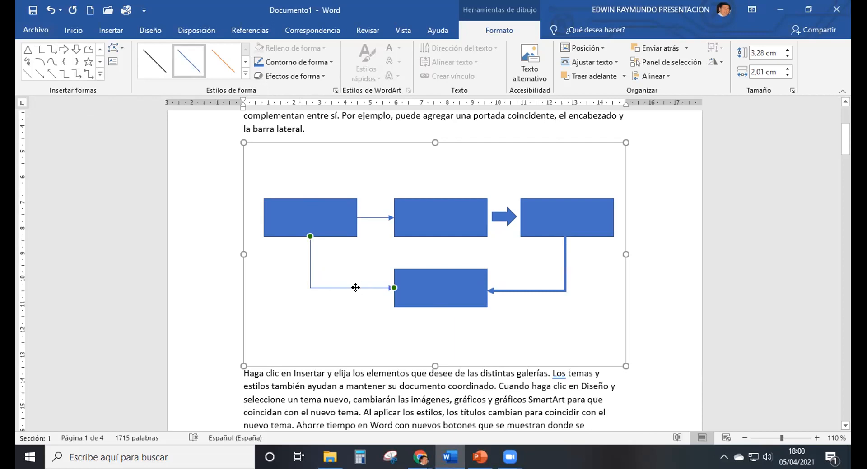
pyautogui.press('Delete')
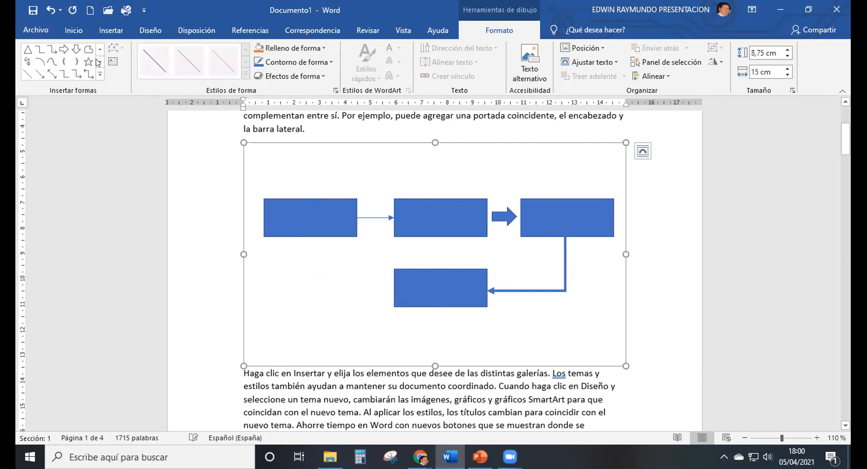
# Draw an elbow arrow connector from the lower rectangle's left side to the bottom of the first rectangle.
pyautogui.click(74, 75)
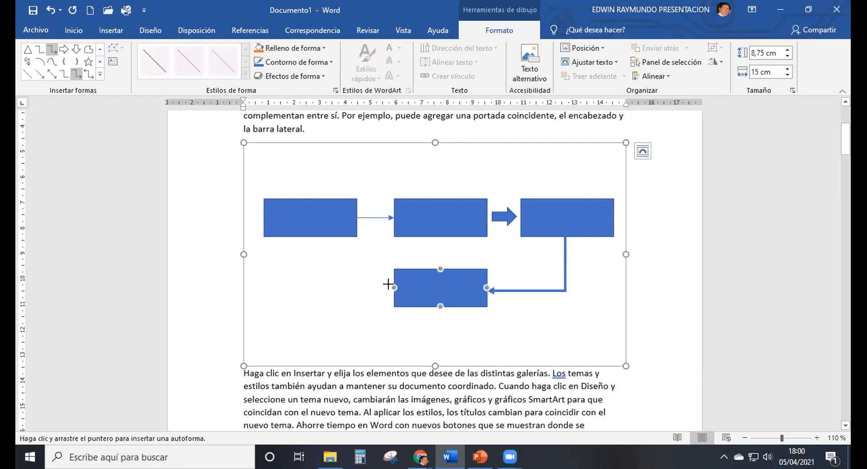
pyautogui.moveTo(389, 284); pyautogui.dragTo(310, 236)
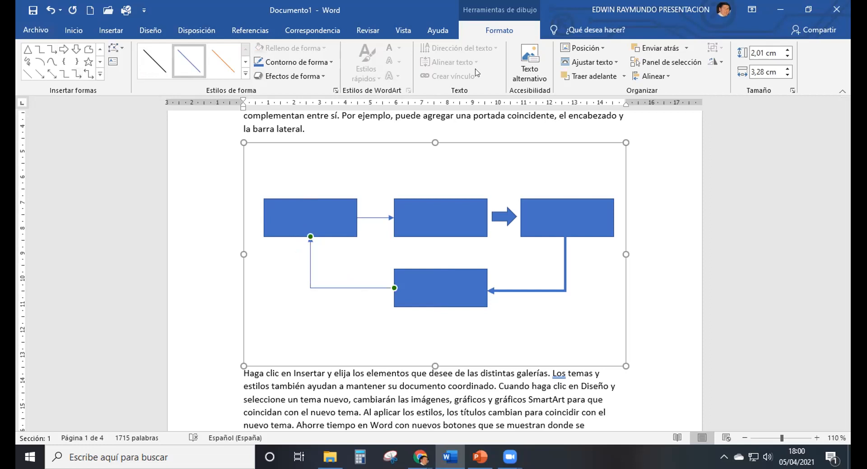
# Delete the block arrow between the second and third rectangles of the upper row.
pyautogui.click(372, 219)
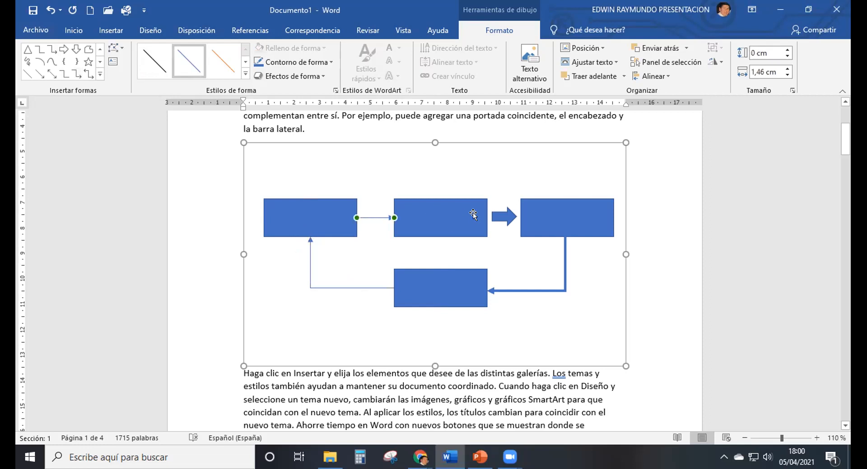
pyautogui.click(497, 217)
pyautogui.press('Delete')
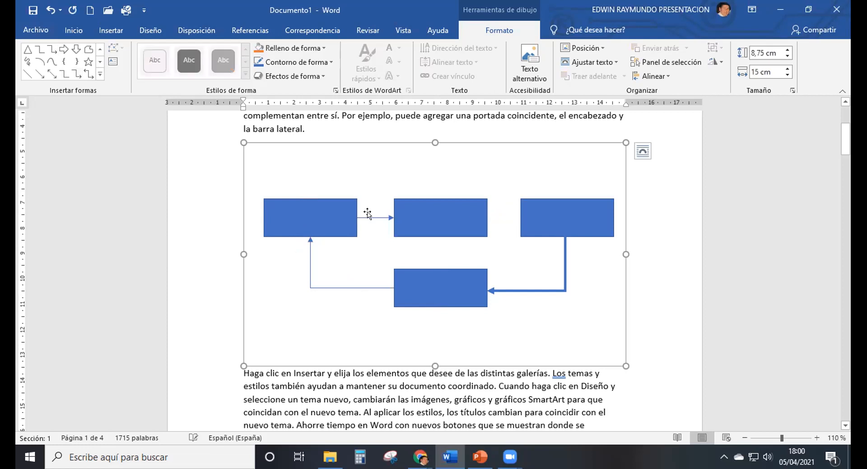
# Try a 4½ pt line weight on the straight arrow between the first and second rectangles, and settle on 2¼ pt.
pyautogui.click(368, 217)
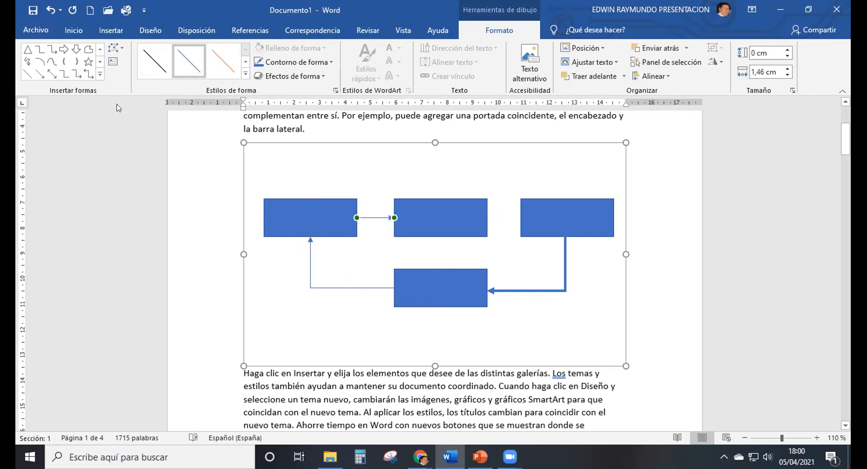
pyautogui.click(292, 64)
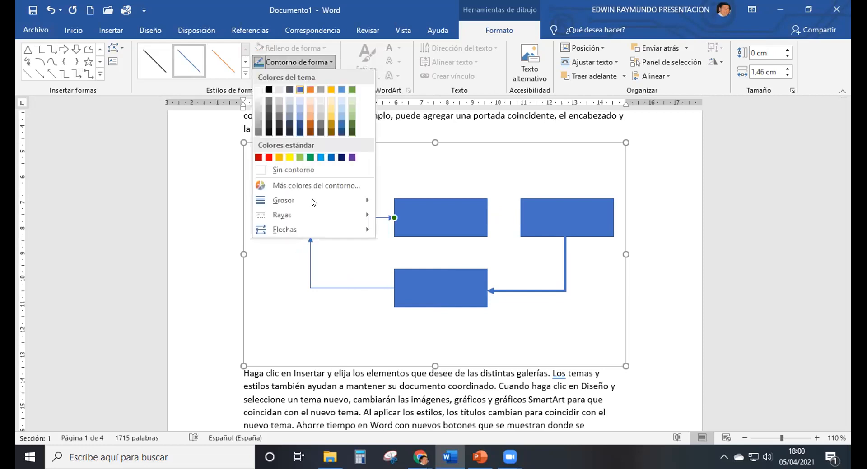
pyautogui.moveTo(312, 204)
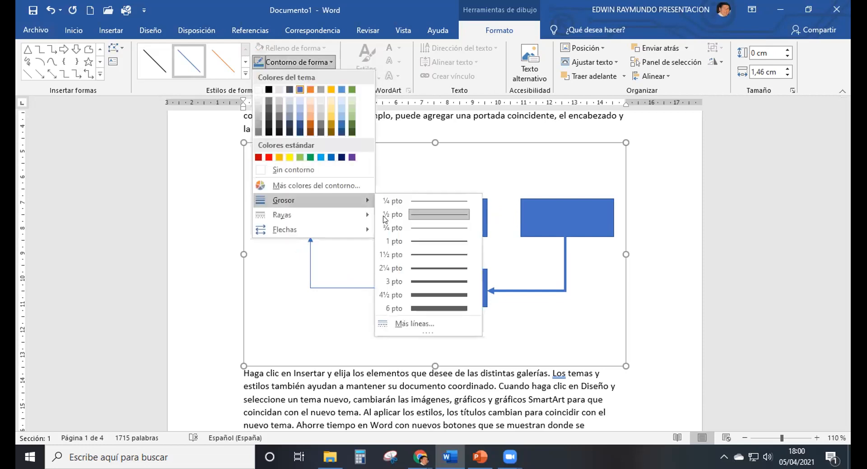
pyautogui.click(420, 295)
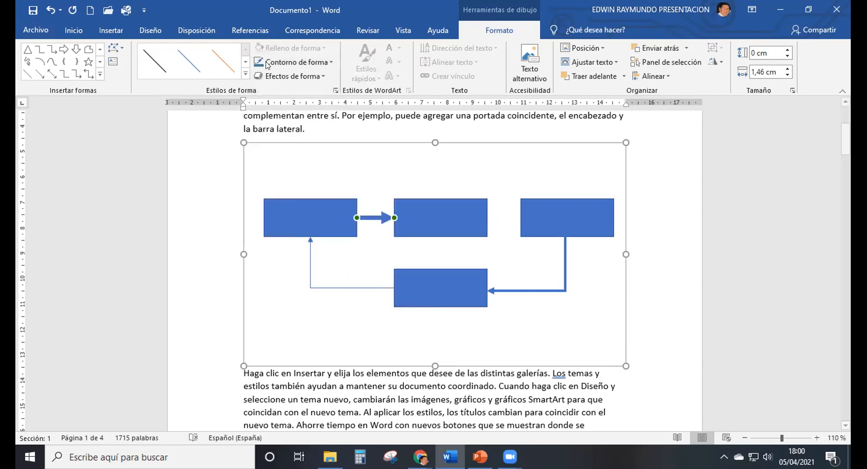
pyautogui.click(299, 62)
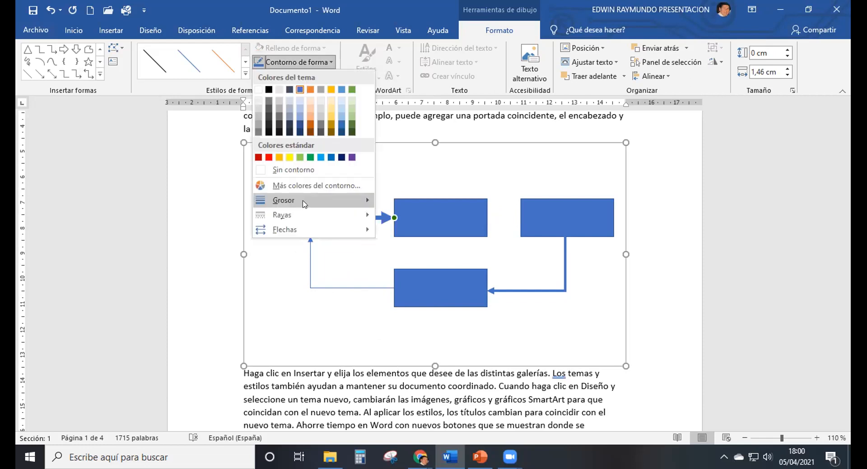
pyautogui.moveTo(304, 203)
pyautogui.click(396, 269)
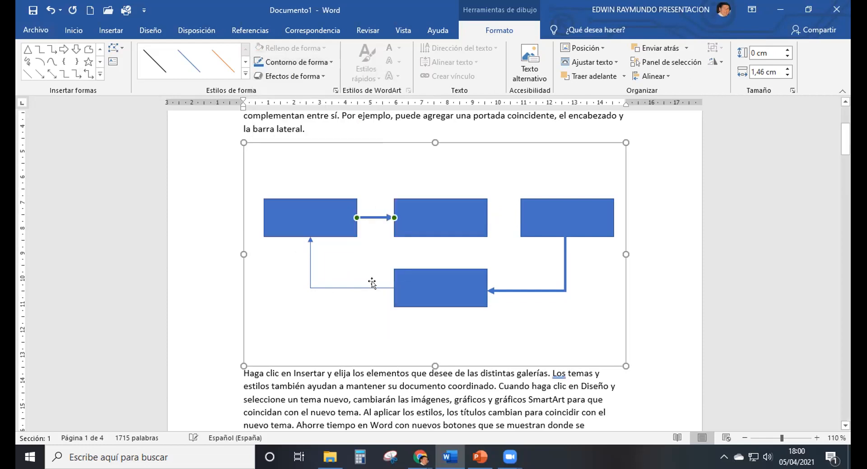
# Set the line weight of the elbow connector from the lower rectangle to the first rectangle to 3 pt.
pyautogui.click(316, 63)
pyautogui.moveTo(292, 204)
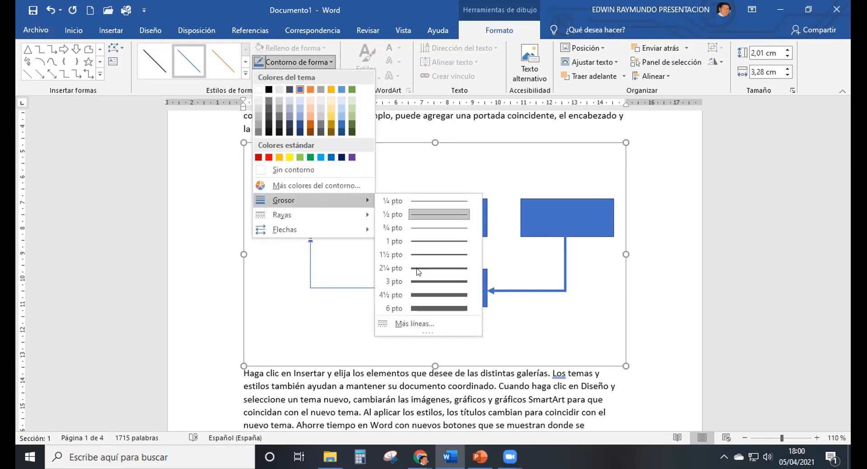
pyautogui.click(438, 282)
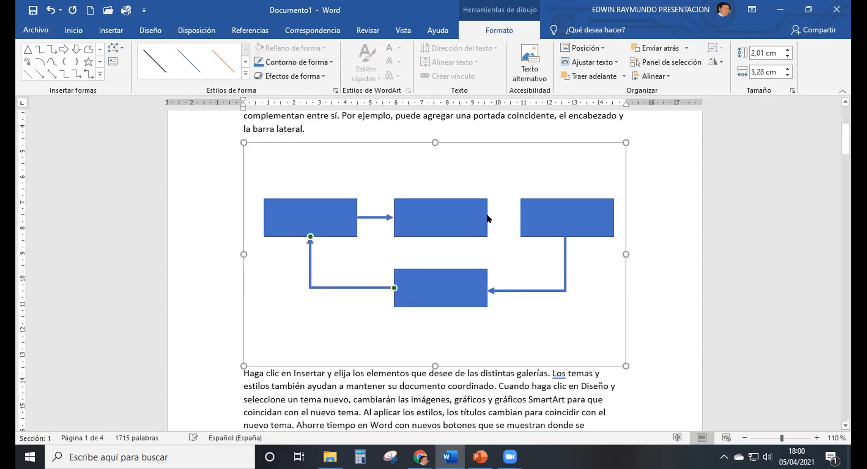
# Draw a straight arrow connector from the second rectangle to the third and set its line weight to 2¼ pt.
pyautogui.click(39, 73)
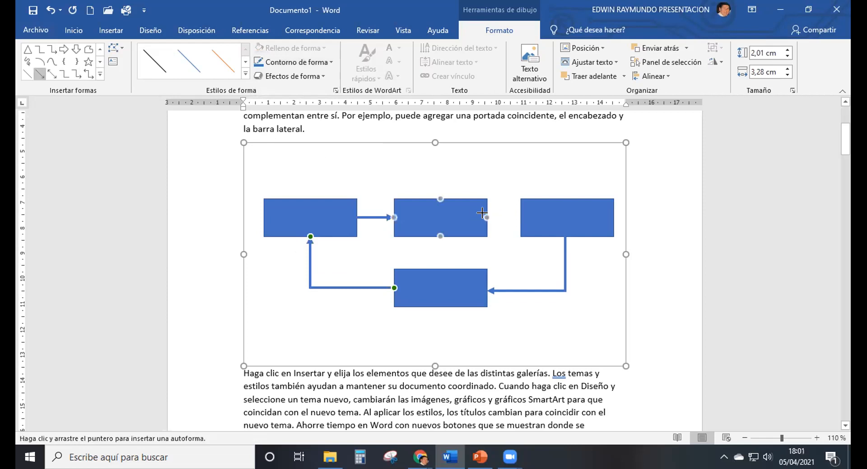
pyautogui.moveTo(486, 218); pyautogui.dragTo(520, 218)
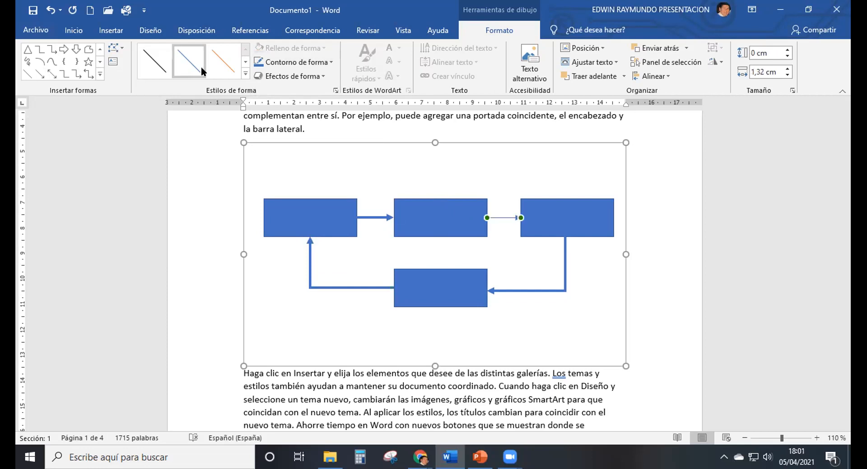
pyautogui.click(294, 62)
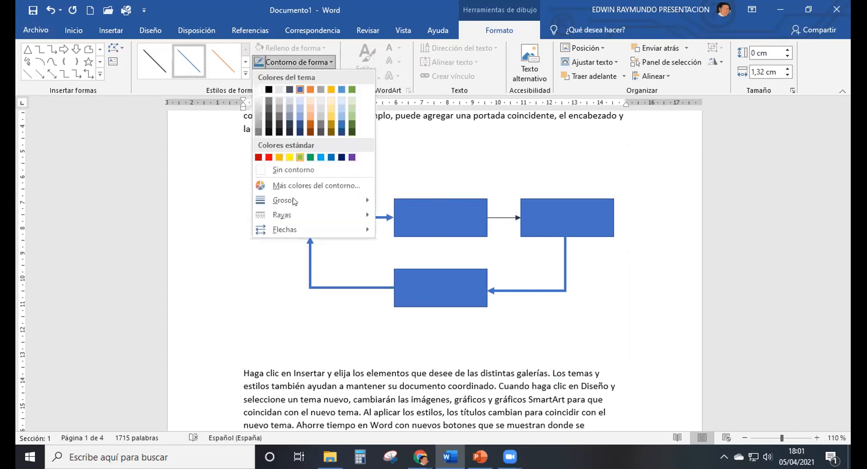
pyautogui.moveTo(294, 200)
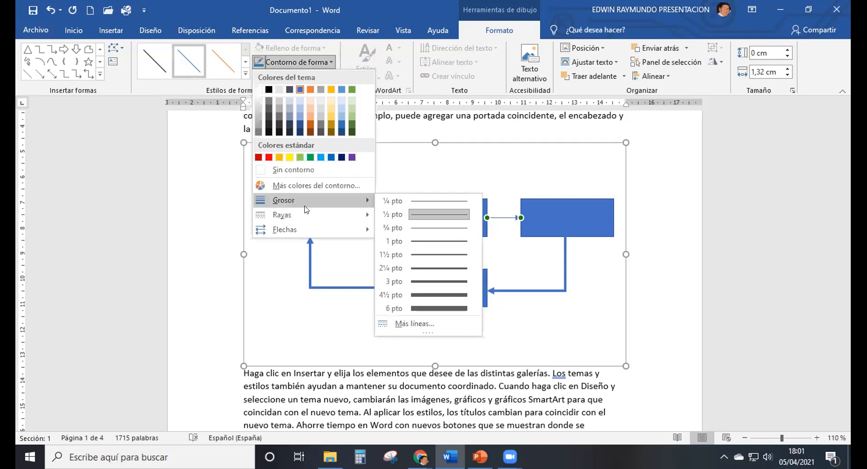
pyautogui.click(415, 269)
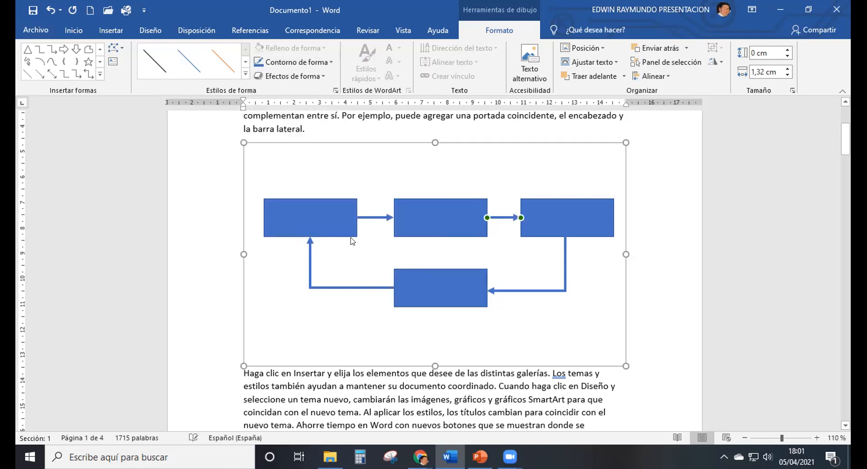
# Fill the first rectangle of the upper row with the standard orange colour.
pyautogui.click(294, 203)
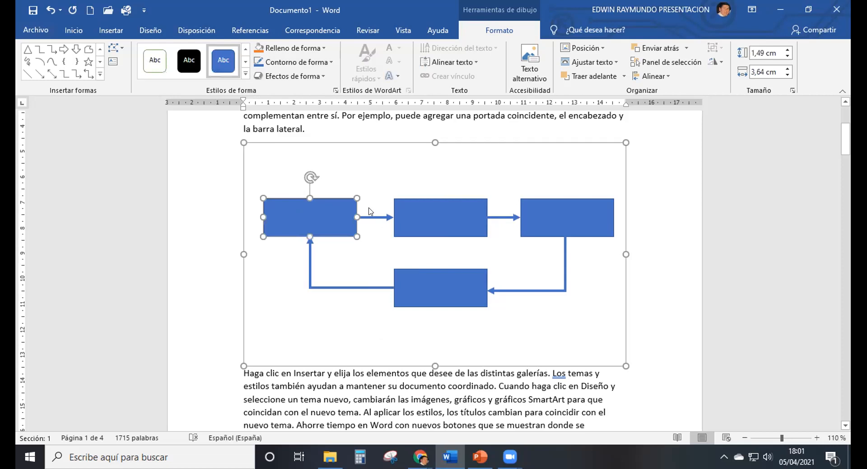
pyautogui.click(293, 48)
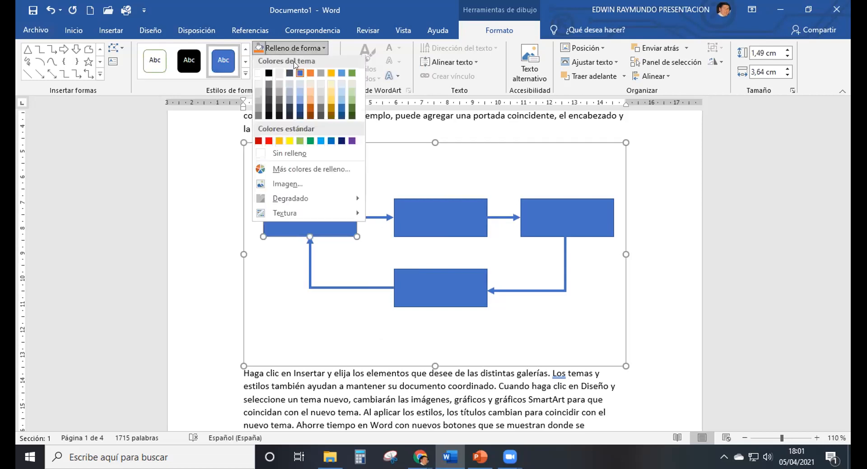
pyautogui.click(280, 144)
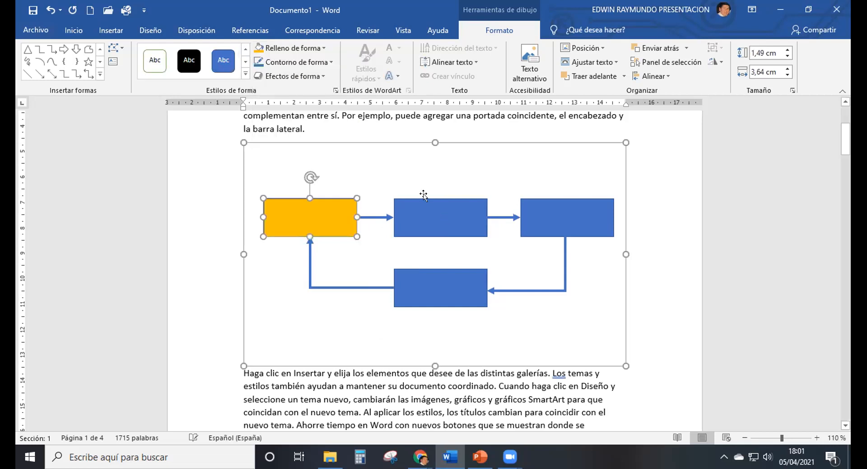
# Select the second rectangle of the upper row and bring up its fill colour choices.
pyautogui.press('Tab')
pyautogui.click(310, 48)
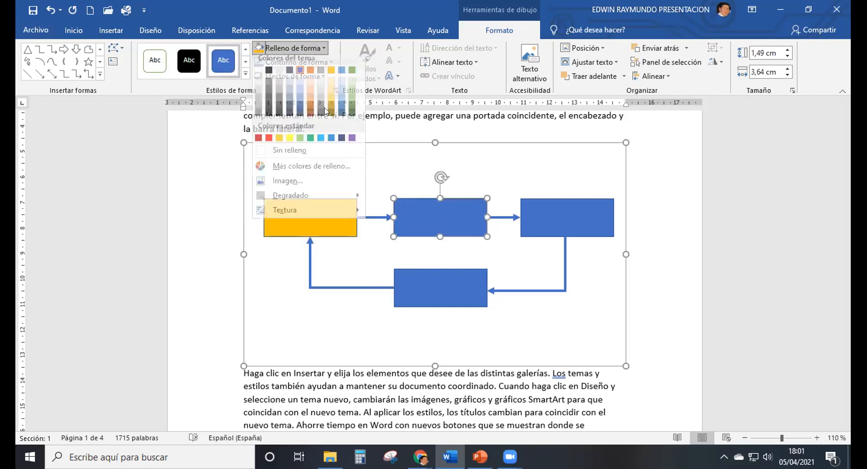